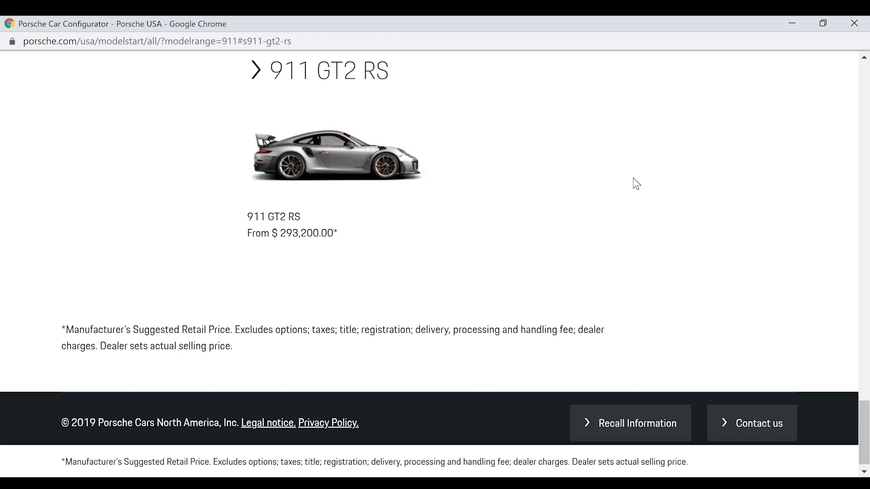
Start configuring the 911 GT2 RS and try the Racing Yellow and Guards Red exterior colors
left_click(369, 164)
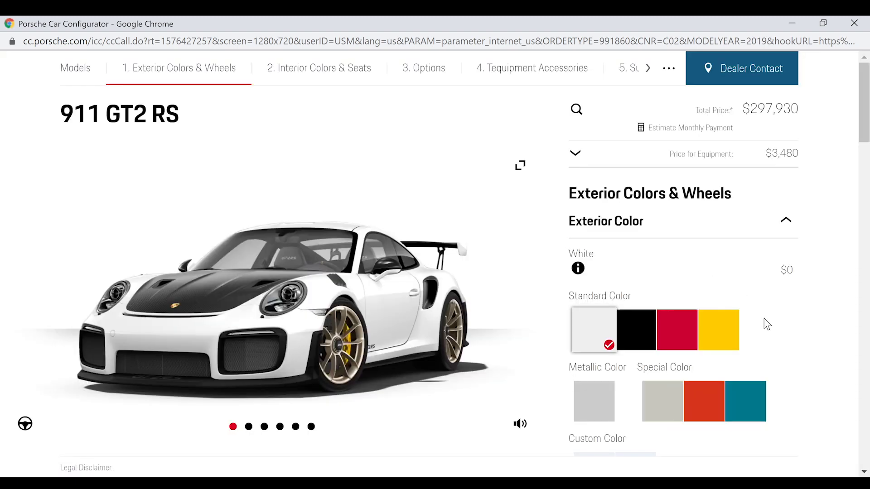
left_click(713, 334)
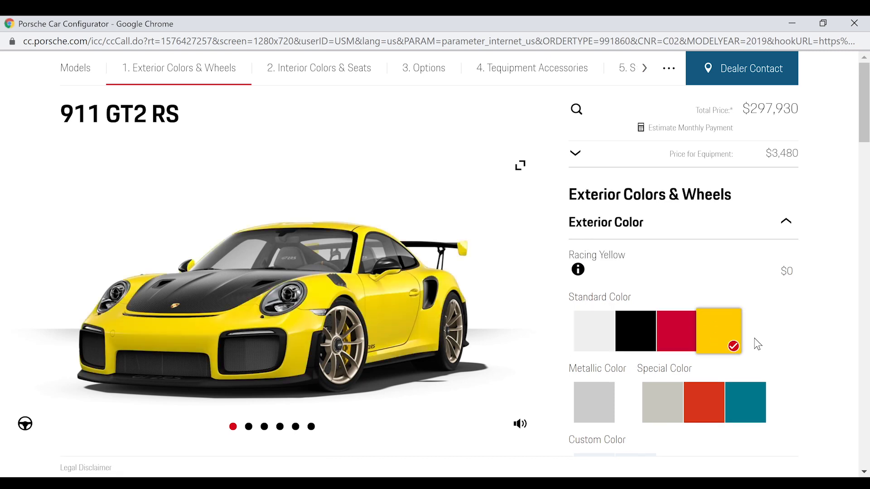
left_click(708, 336)
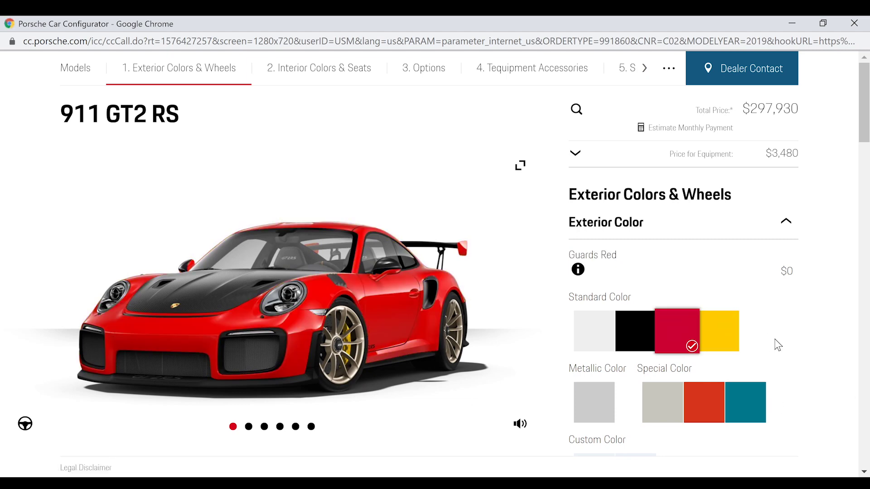
Try the black, Chalk, Miami Blue and Lava Orange exterior colors on the car
left_click(632, 337)
left_click(667, 413)
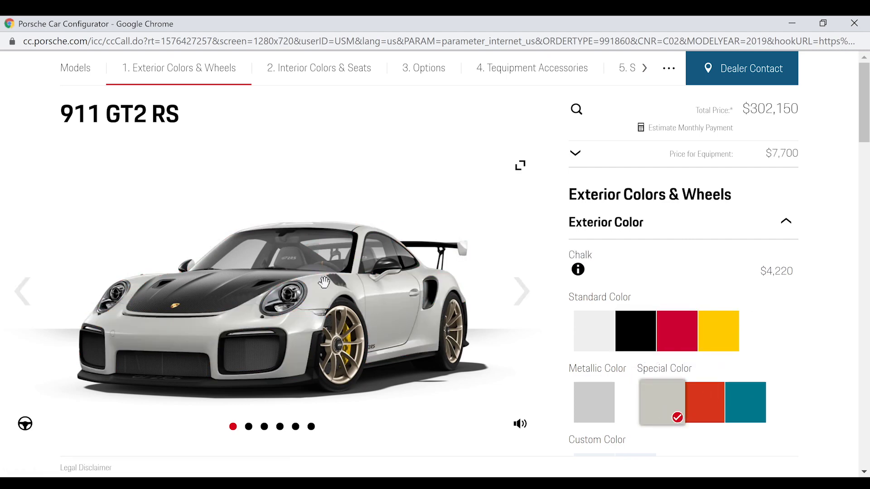
left_click(716, 406)
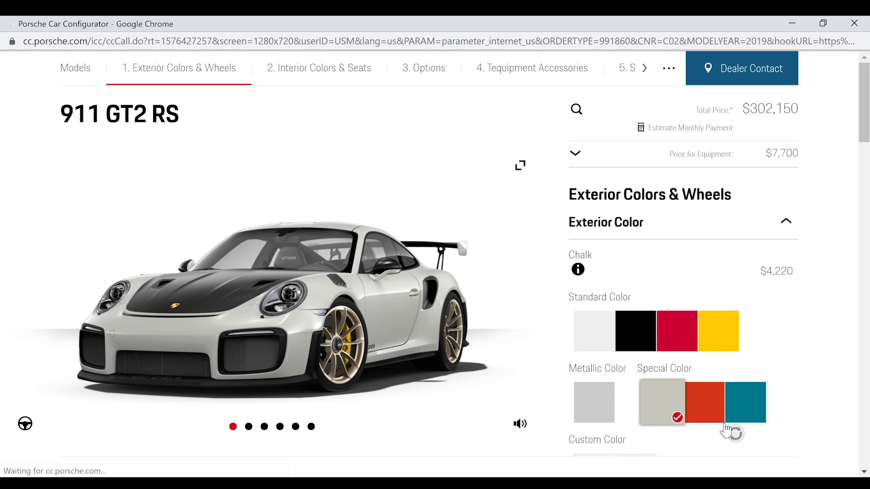
left_click(746, 404)
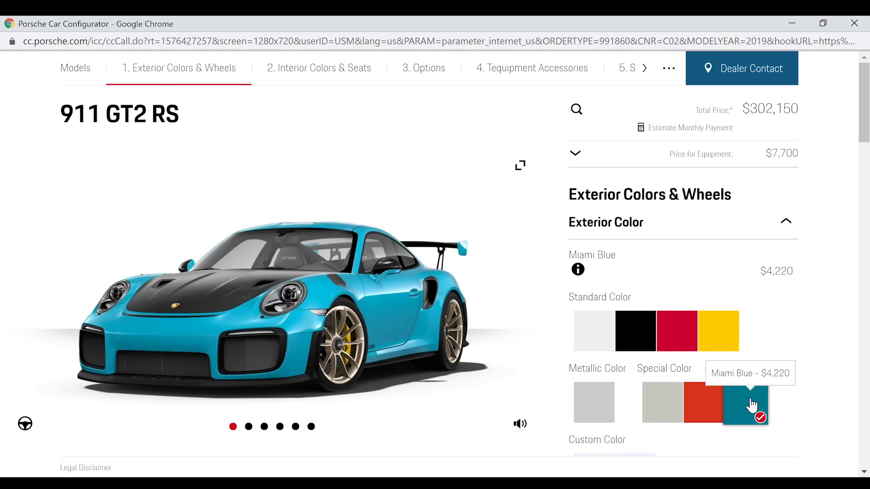
left_click(674, 401)
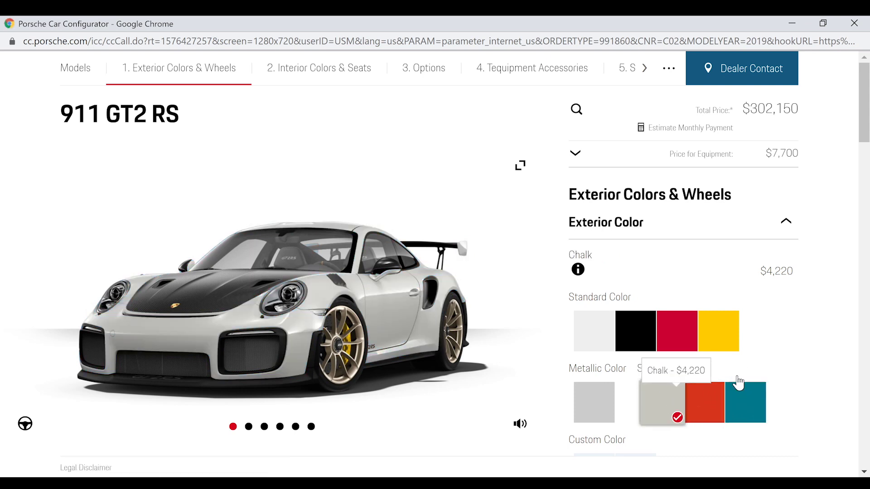
left_click(714, 403)
left_click(735, 405)
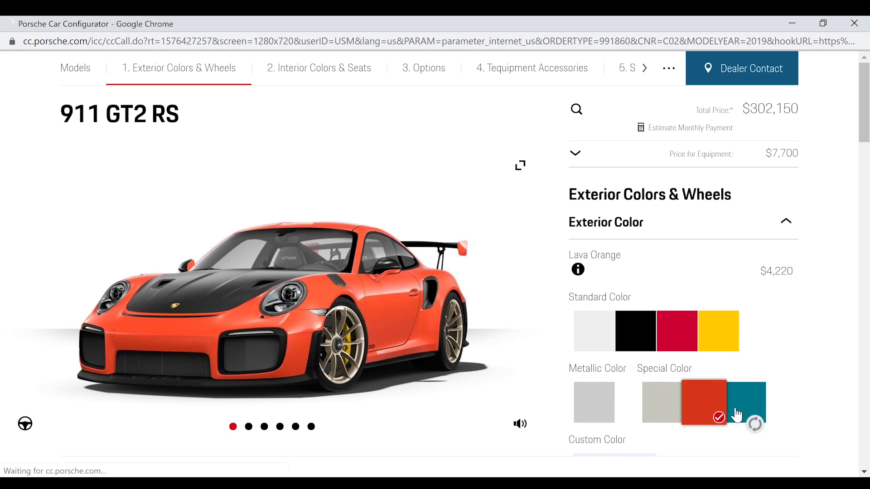
Set the exterior to Guards Red and fit the 20/21" 911 GT2 RS Magnesium Wheels, accepting the Weissach Package they require
left_click(688, 319)
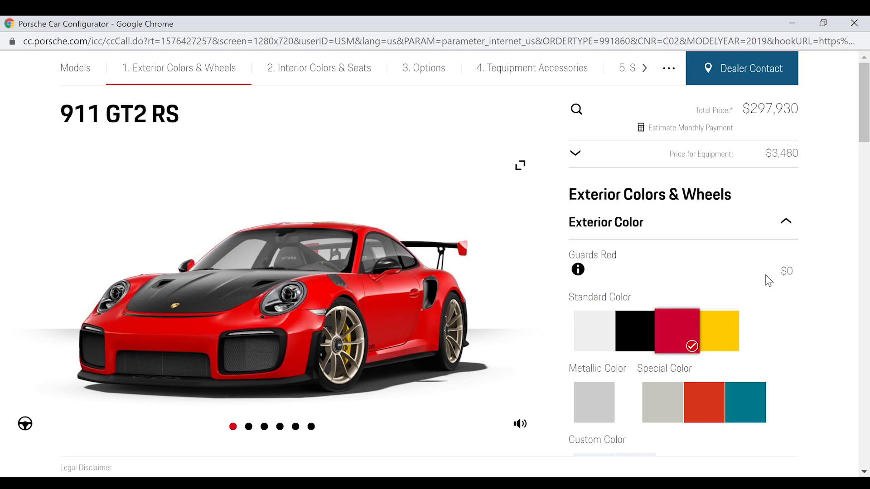
scroll(777, 284, "down", 5)
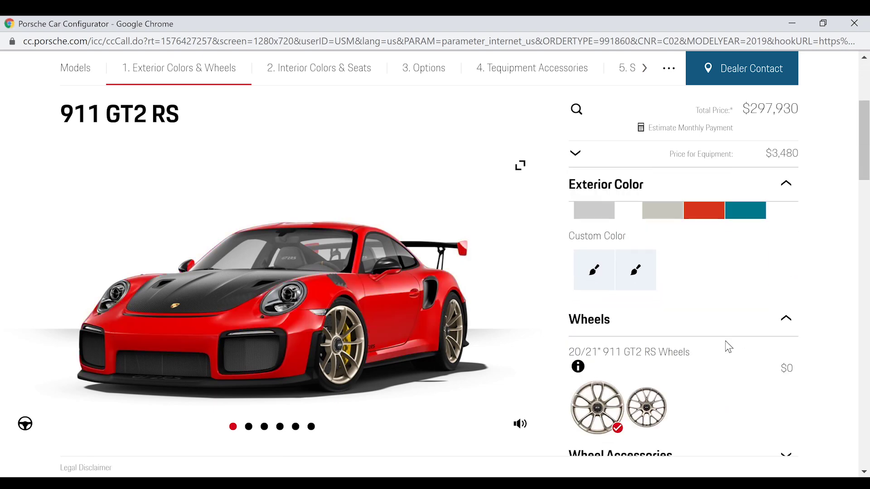
scroll(708, 347, "down", 1)
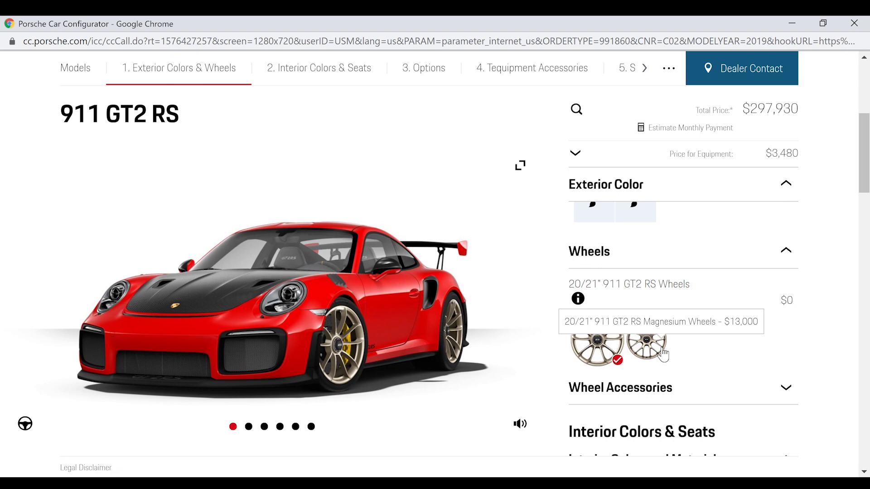
left_click(662, 352)
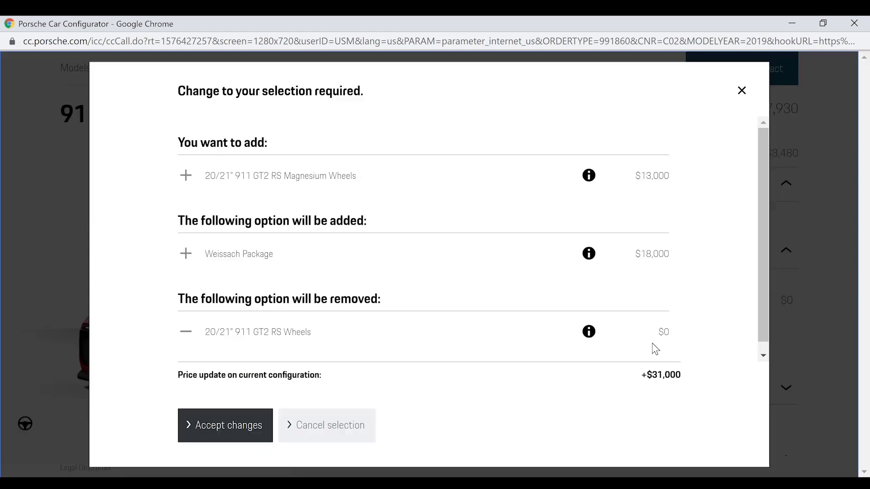
left_click(199, 433)
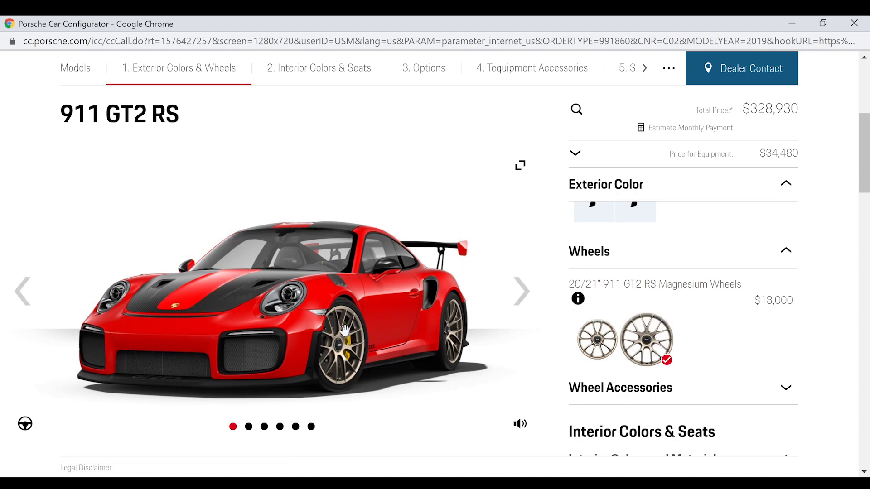
Compare the silver and satin black finishes in the wheel accessories and select Wheels Painted in Satin Black
scroll(634, 290, "down", 2)
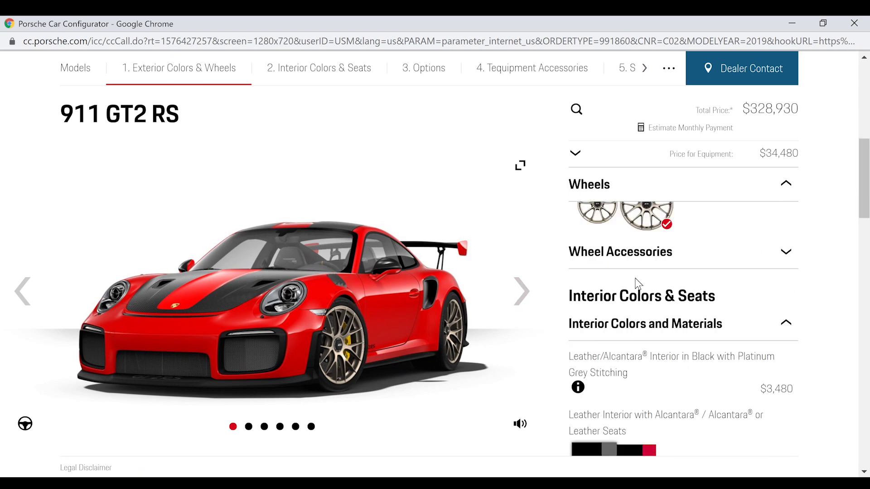
left_click(644, 265)
left_click(582, 420)
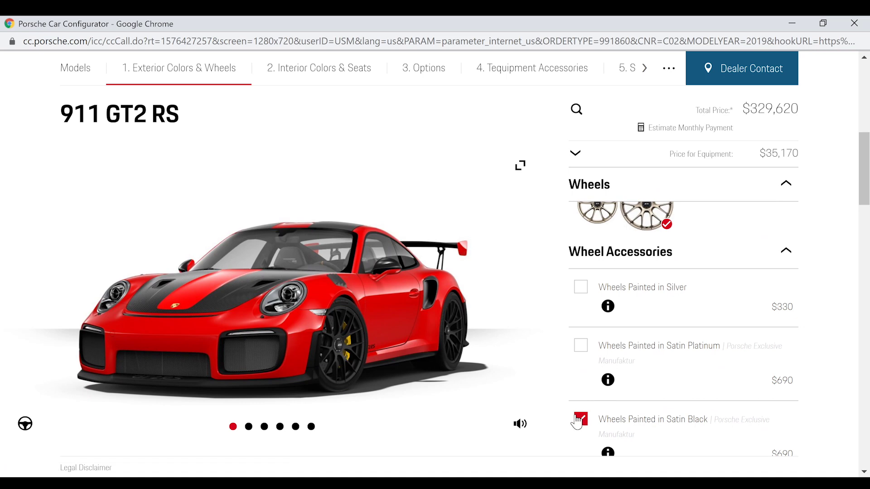
left_click(577, 420)
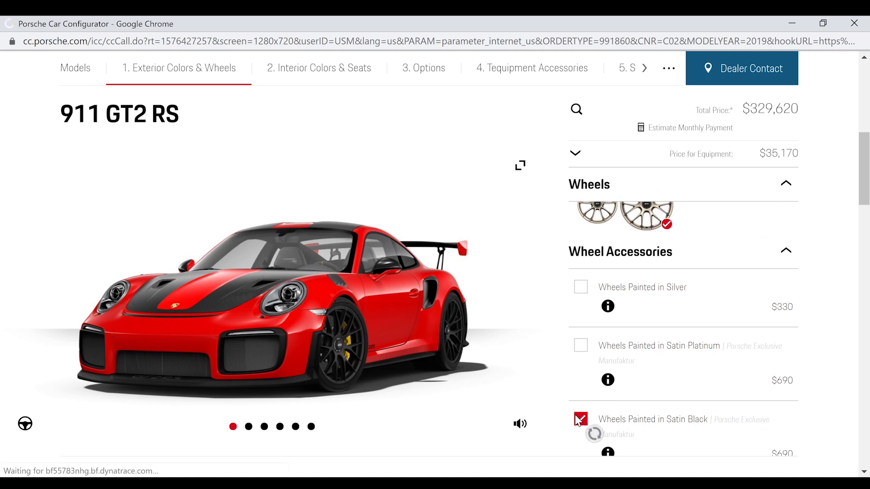
left_click(579, 421)
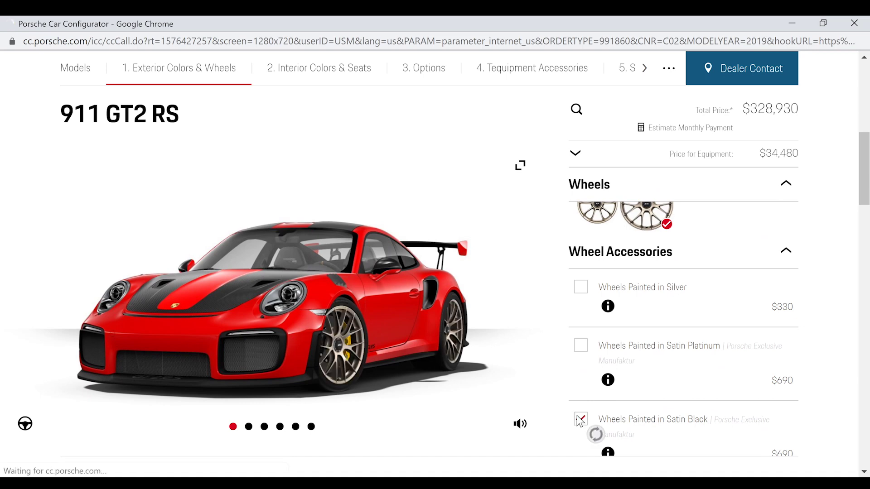
left_click(579, 292)
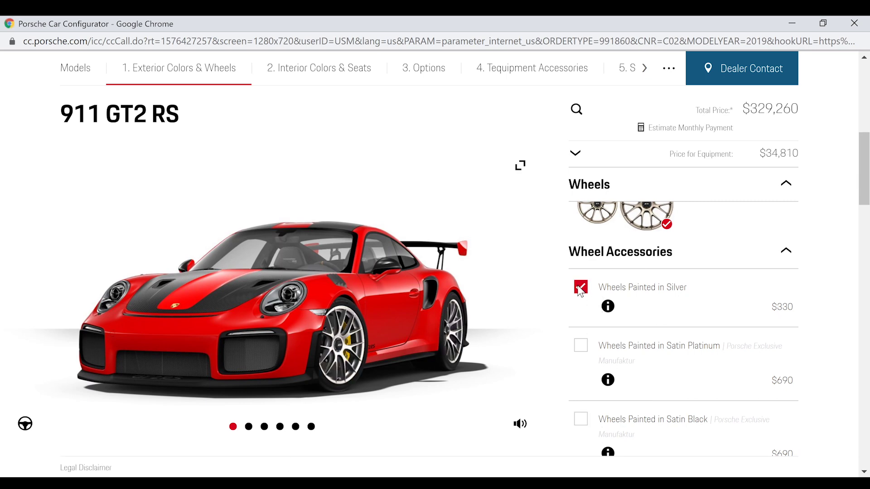
left_click(579, 419)
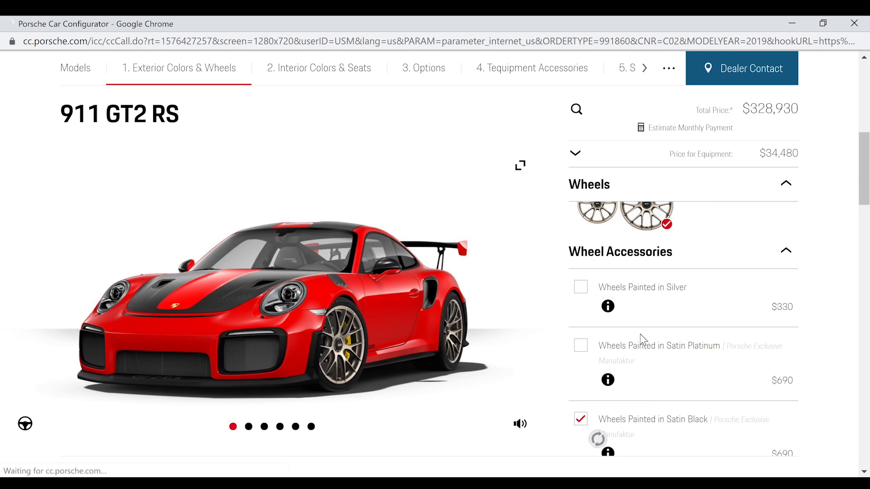
Cancel the pending red-stitching interior change and try the Standard Interior in Black and Black/Red Alcantara
scroll(643, 340, "down", 1)
scroll(643, 330, "down", 5)
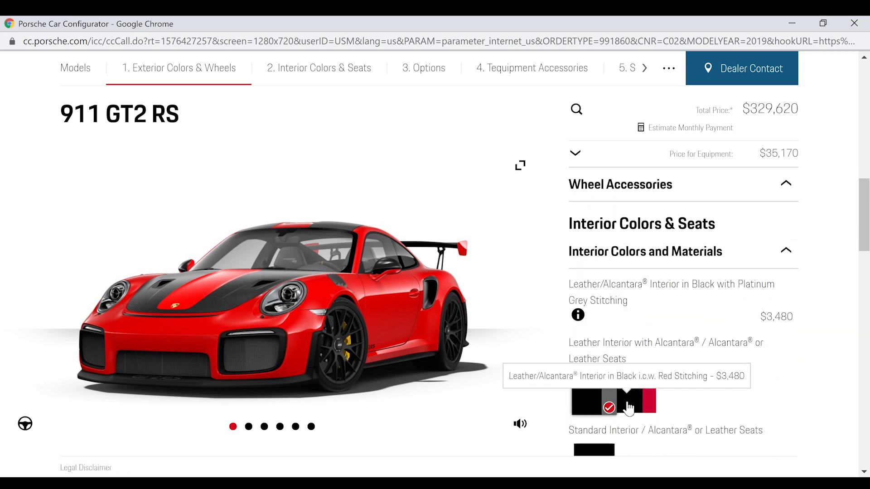
scroll(724, 302, "down", 3)
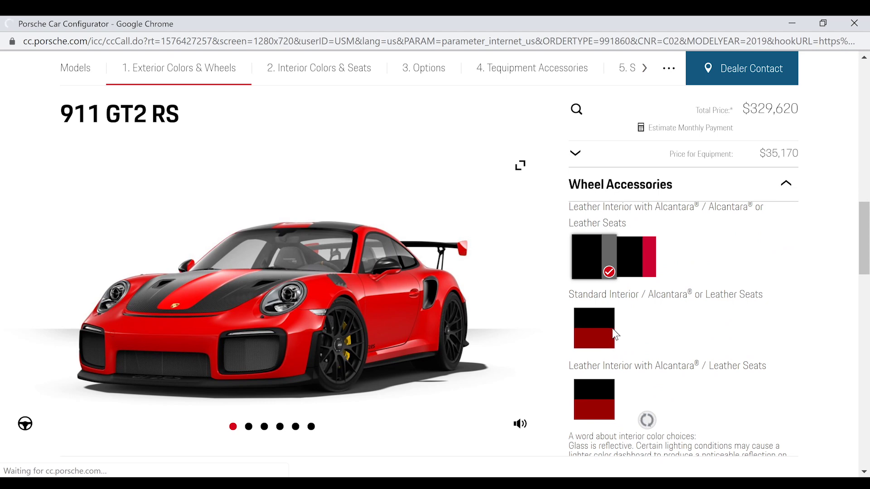
left_click(589, 341)
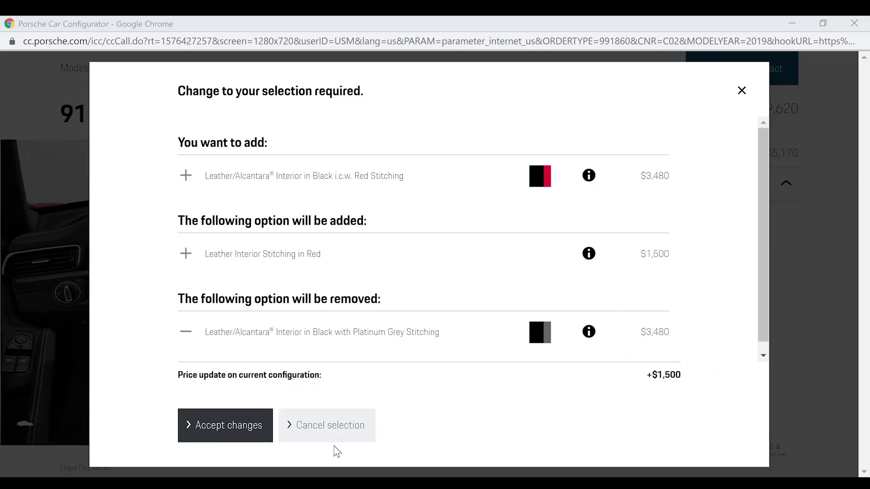
left_click(335, 426)
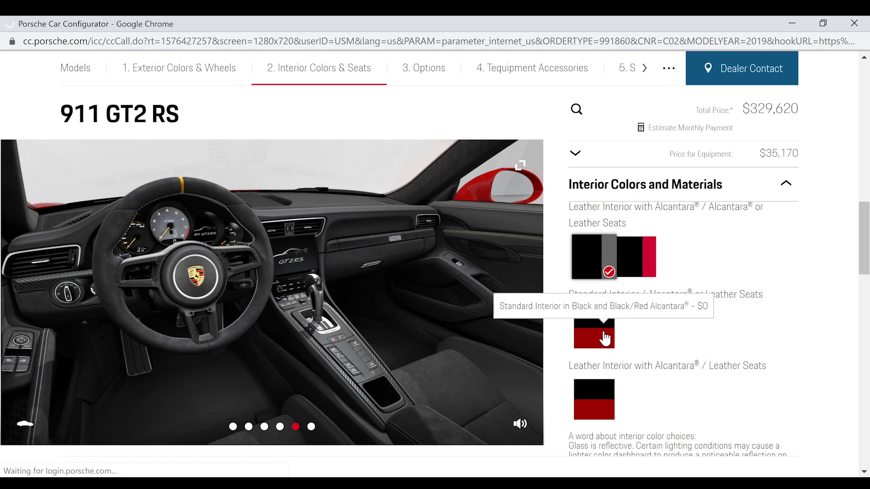
left_click(602, 330)
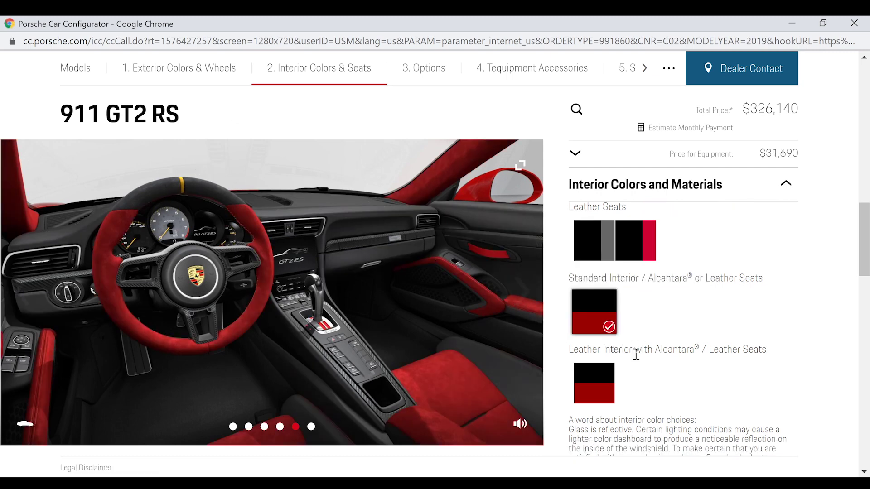
Try the Leather Interior in Black and Black/Red Alcantara against Leather/Alcantara Black with Red Stitching, and keep the latter with its required stitching option
left_click(632, 249)
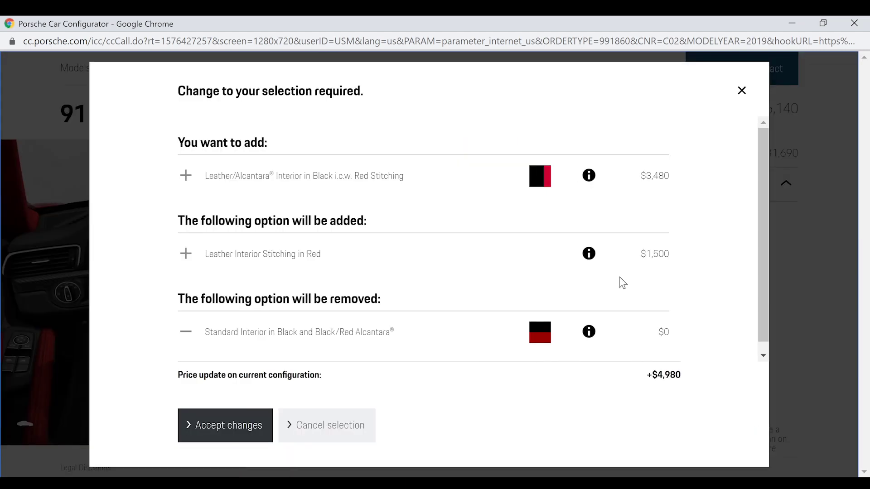
left_click(236, 428)
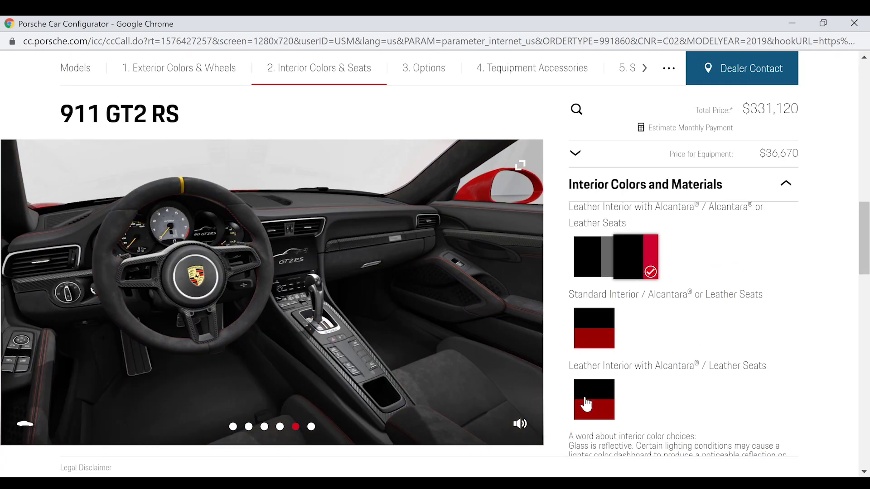
left_click(606, 396)
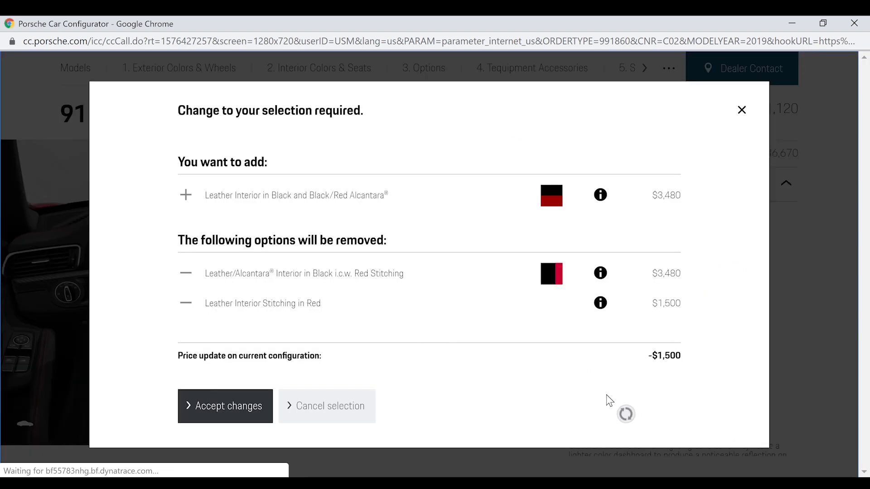
left_click(245, 420)
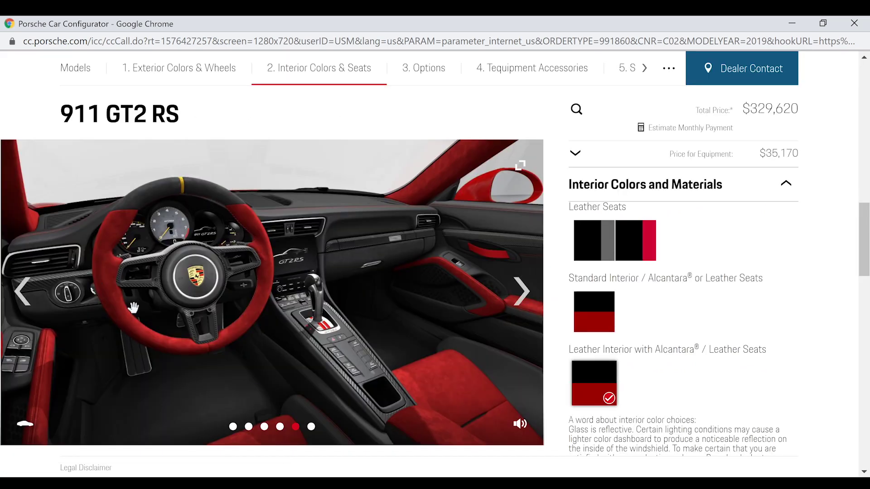
left_click(634, 254)
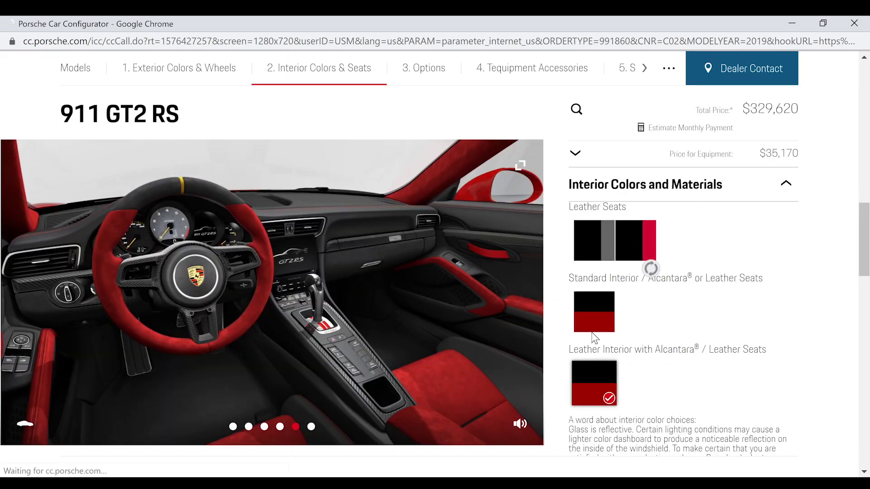
left_click(256, 436)
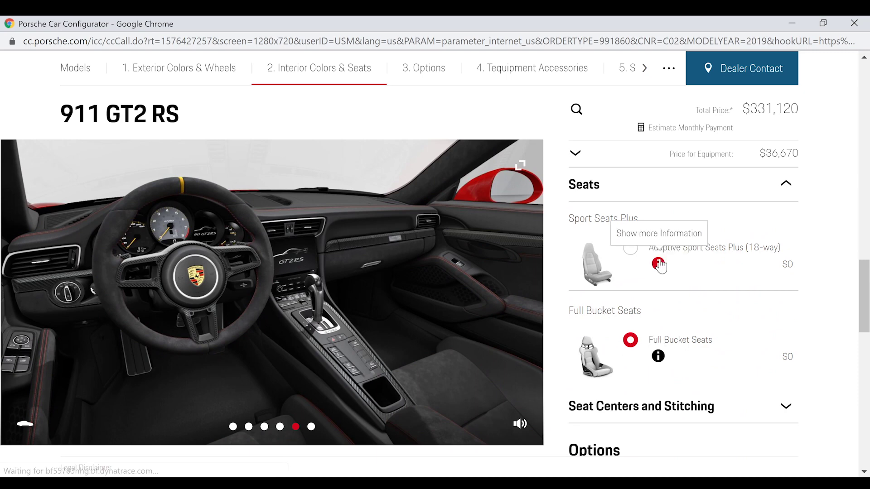
Expand the Exterior options and review them through Window Triangle Trim in Carbon Fiber with the front exterior view displayed
scroll(687, 301, "down", 5)
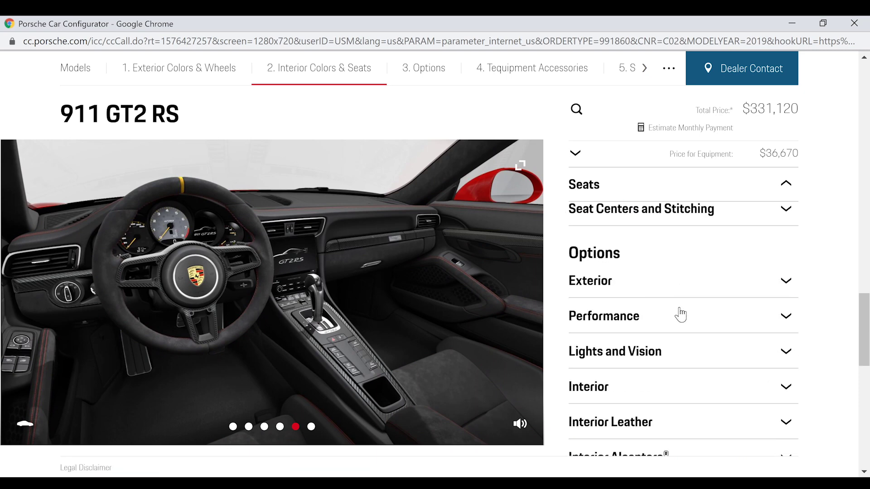
left_click(683, 284)
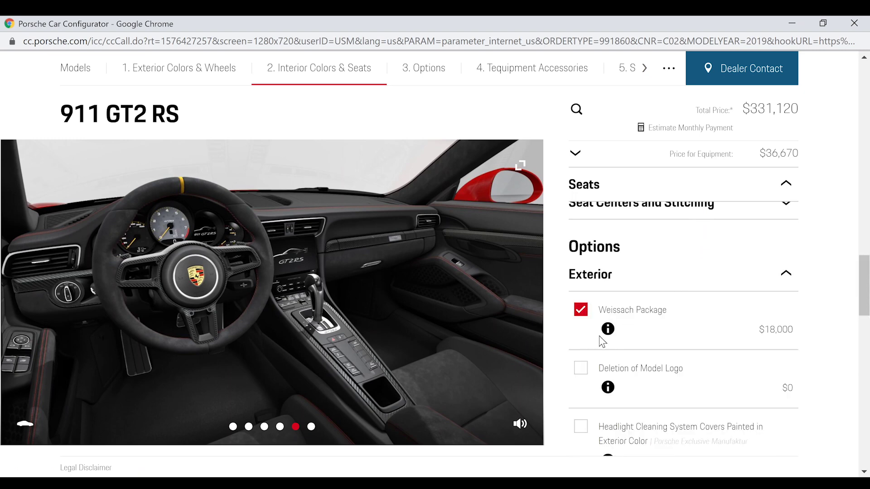
left_click(232, 428)
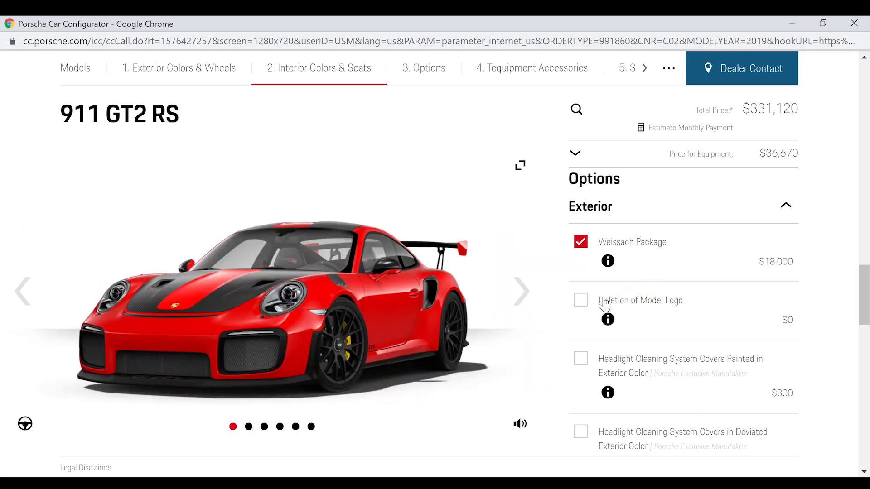
scroll(652, 308, "down", 1)
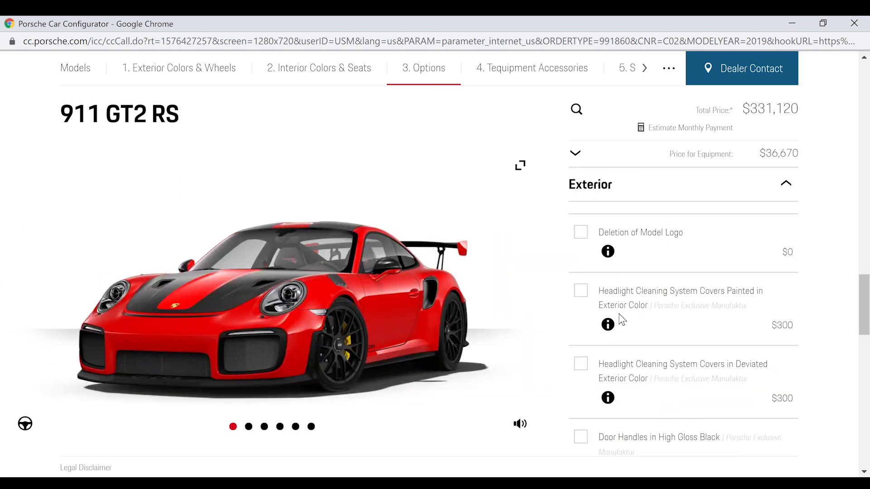
scroll(720, 290, "down", 2)
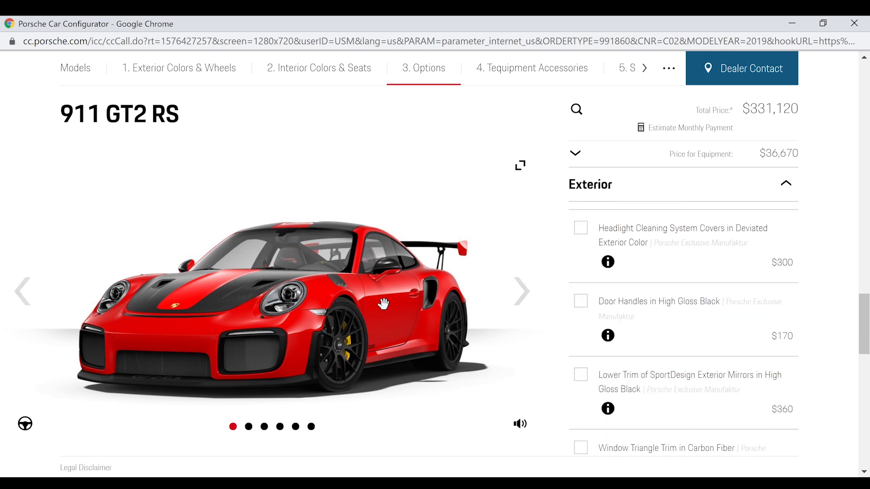
scroll(697, 290, "down", 2)
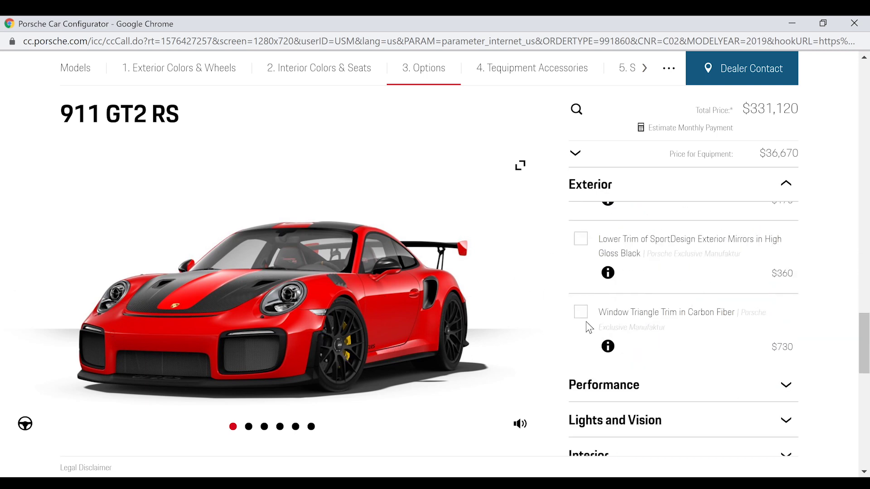
Add the Front Axle Lift System, Chrono Package with Preparation for Lap Trigger and Extended Range Fuel Tank, 23.7 gal, from the Performance options
left_click(635, 386)
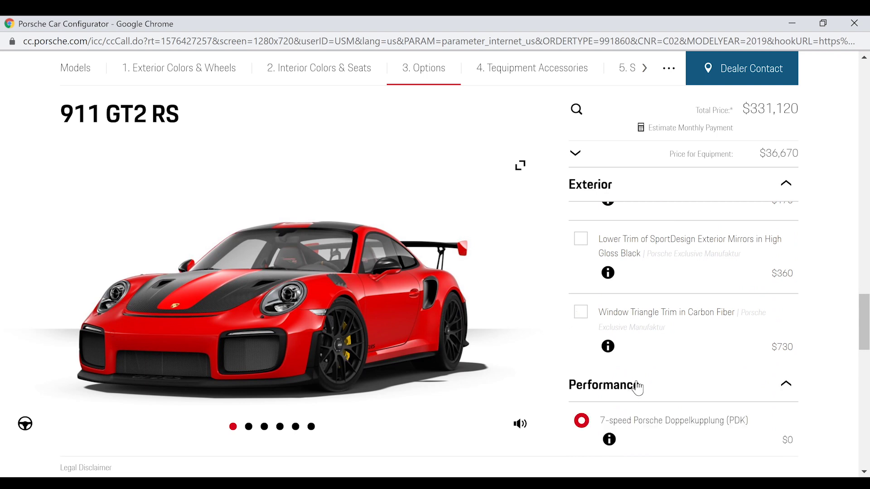
scroll(694, 312, "down", 1)
scroll(693, 313, "down", 4)
left_click(581, 276)
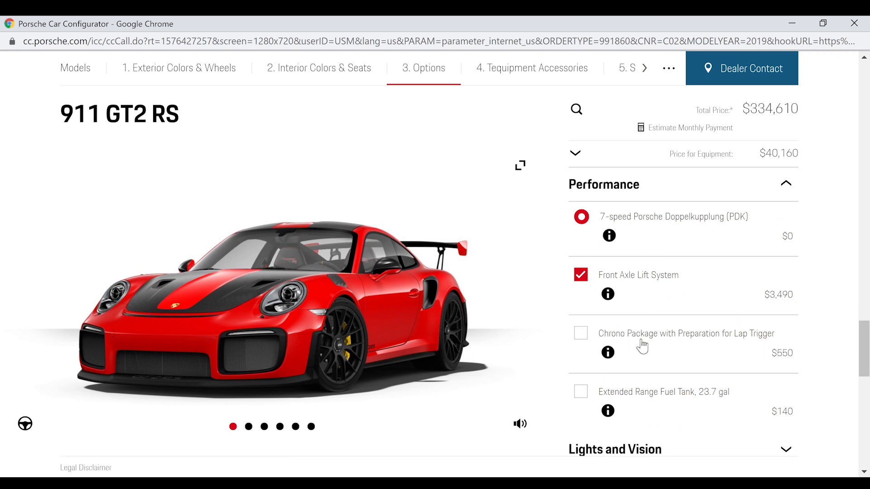
left_click(654, 349)
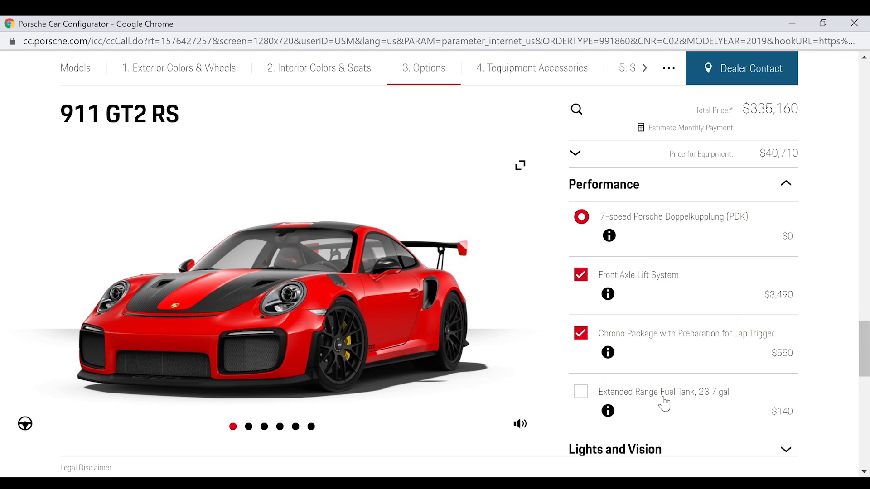
left_click(664, 401)
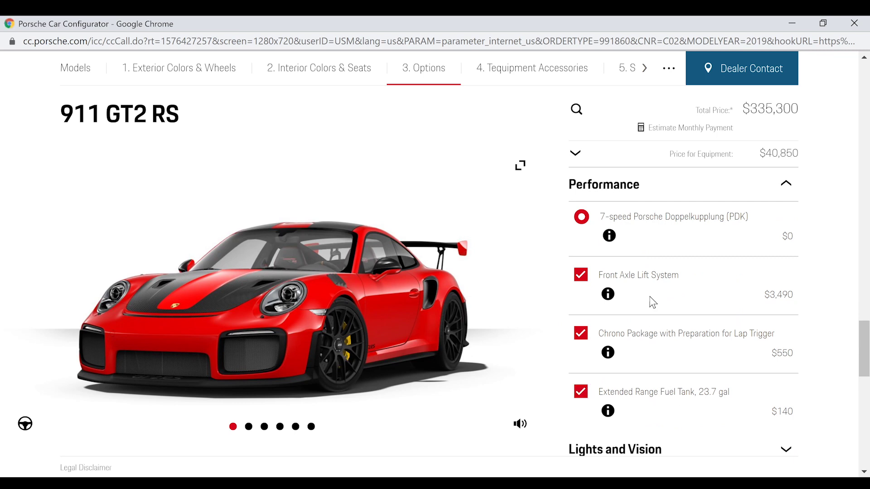
Add LED Headlights in Black with PDLS, the Light Design Package and Auto-Dimming Mirrors with Integrated Rain Sensor
scroll(713, 241, "down", 3)
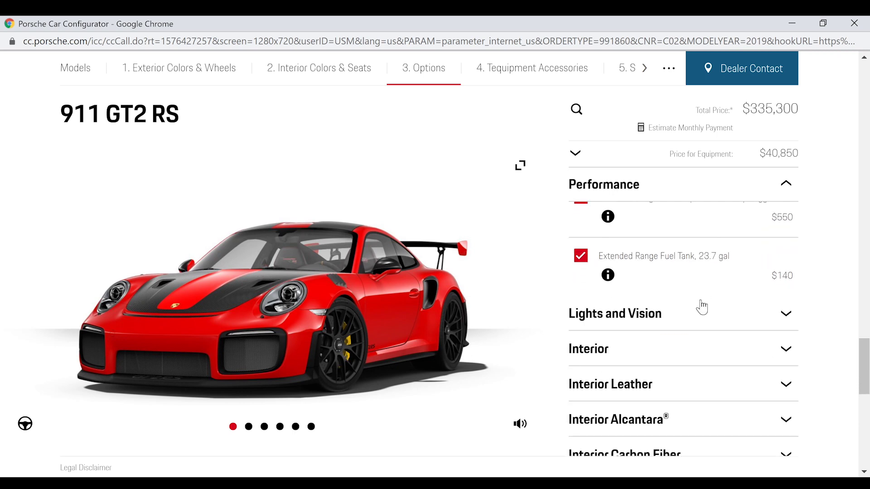
left_click(703, 317)
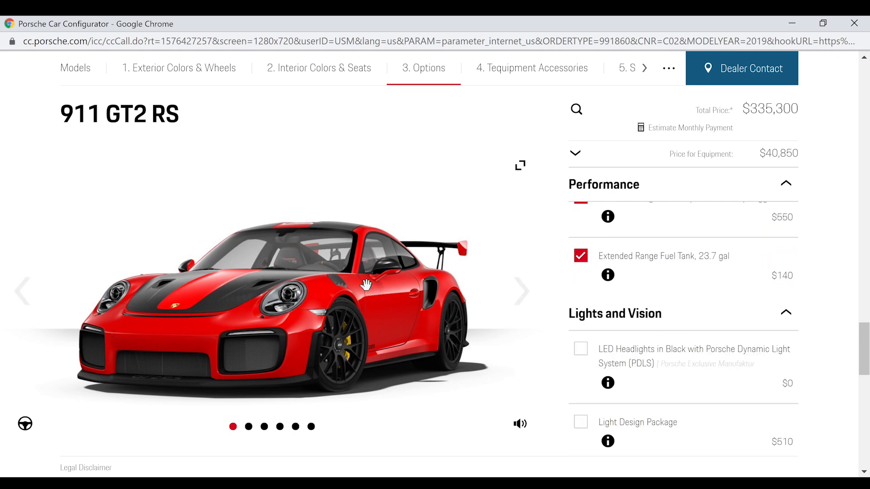
left_click(581, 282)
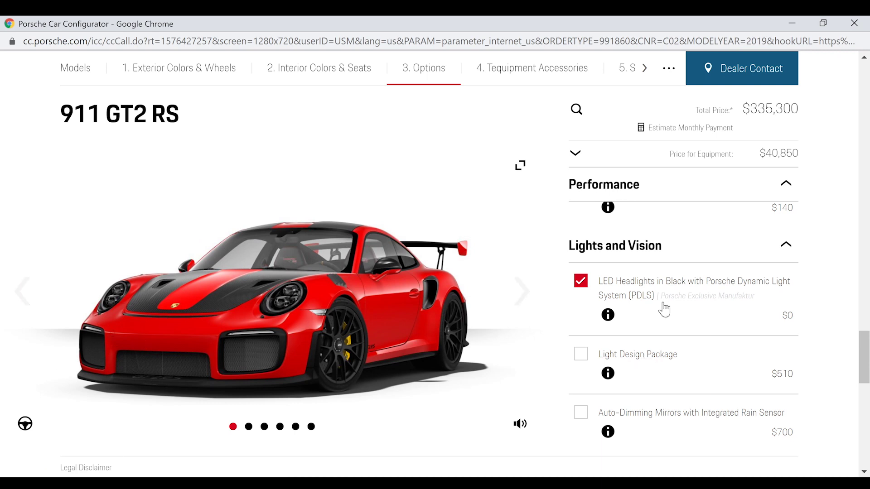
scroll(661, 306, "down", 2)
left_click(580, 286)
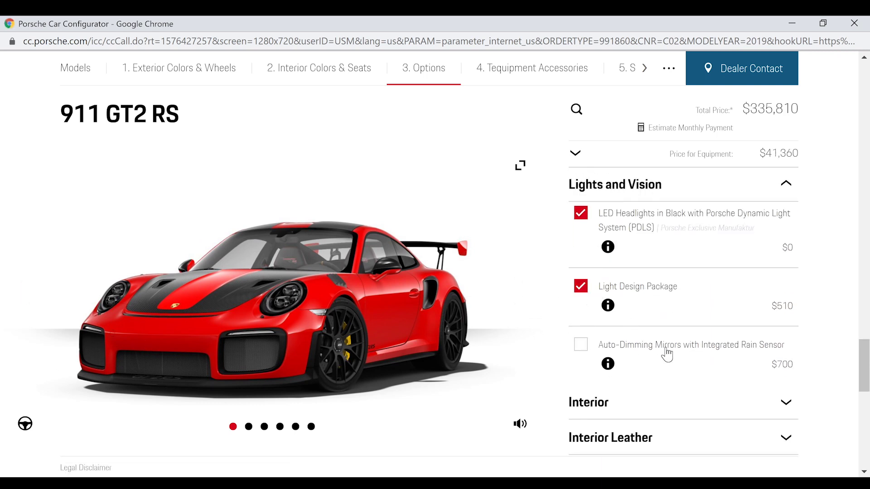
left_click(666, 351)
scroll(779, 270, "down", 1)
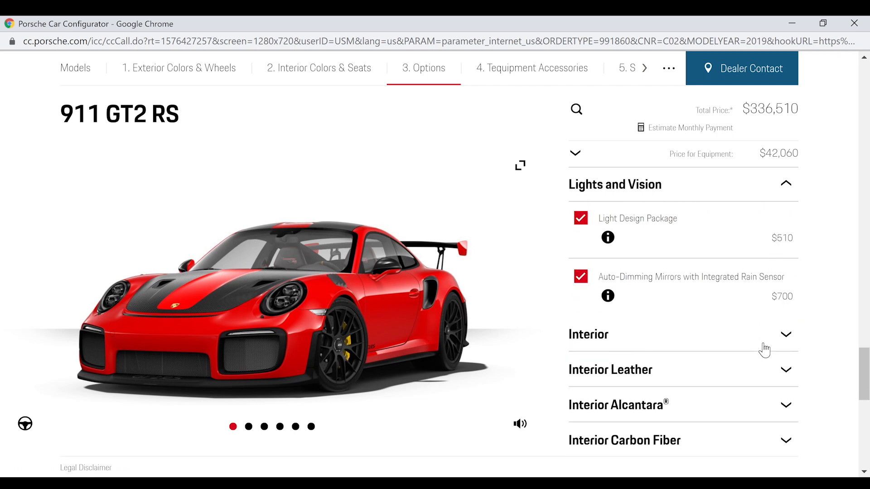
Add the Steering Wheel with 12 O'Clock Marker in Red from the Interior options
left_click(764, 349)
scroll(699, 219, "down", 1)
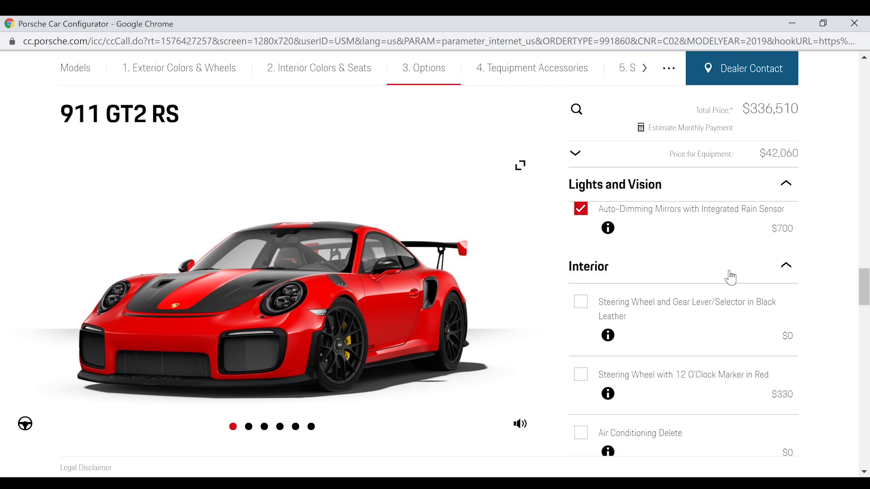
scroll(648, 290, "down", 1)
left_click(580, 307)
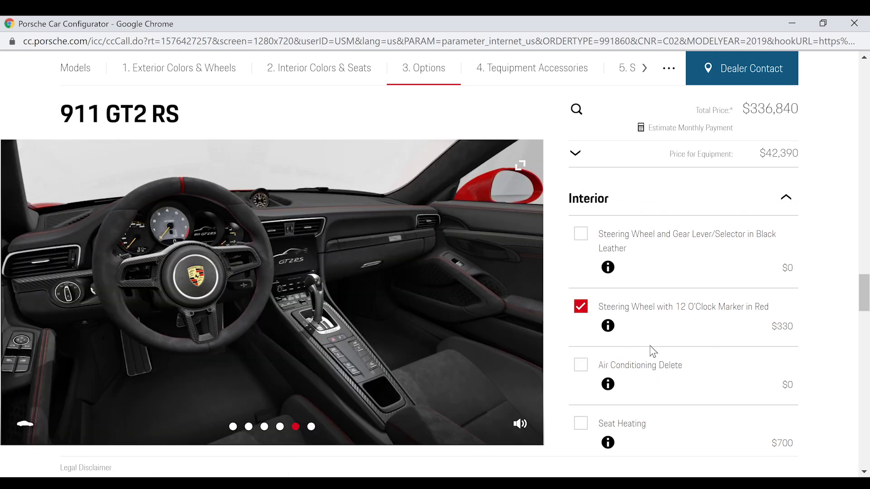
Add Floor Mats and the Fire Extinguisher to the interior equipment
scroll(649, 353, "down", 2)
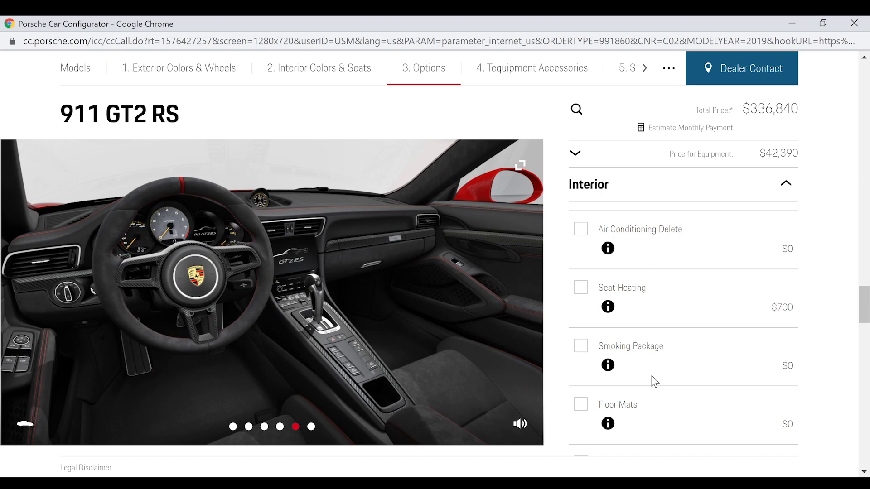
scroll(582, 349, "down", 2)
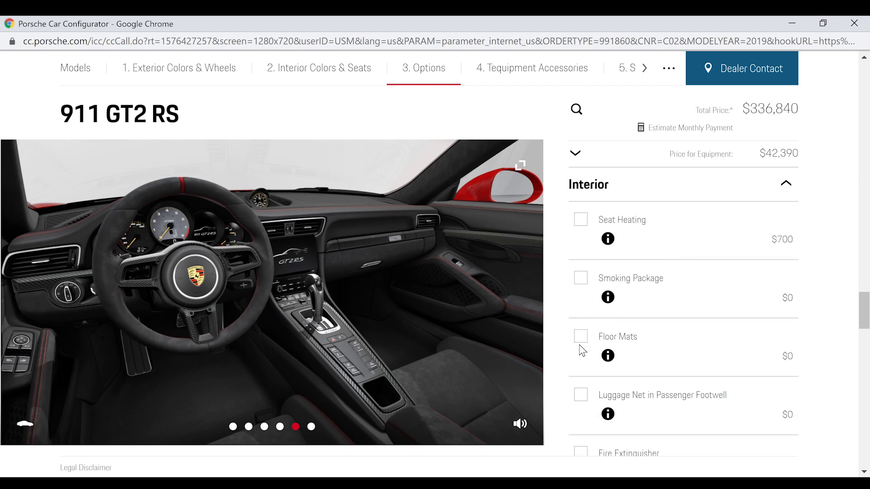
left_click(580, 339)
scroll(669, 268, "down", 2)
scroll(667, 273, "down", 1)
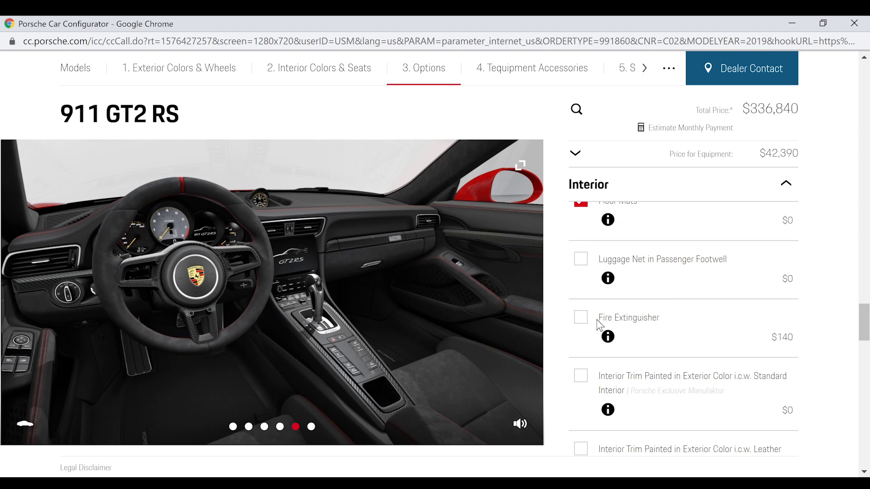
left_click(585, 319)
Add Air Vent Surrounds Painted and Air Vent Slats in Interior Leather Color
scroll(676, 319, "down", 3)
scroll(734, 272, "up", 2)
scroll(755, 279, "down", 2)
scroll(754, 275, "down", 2)
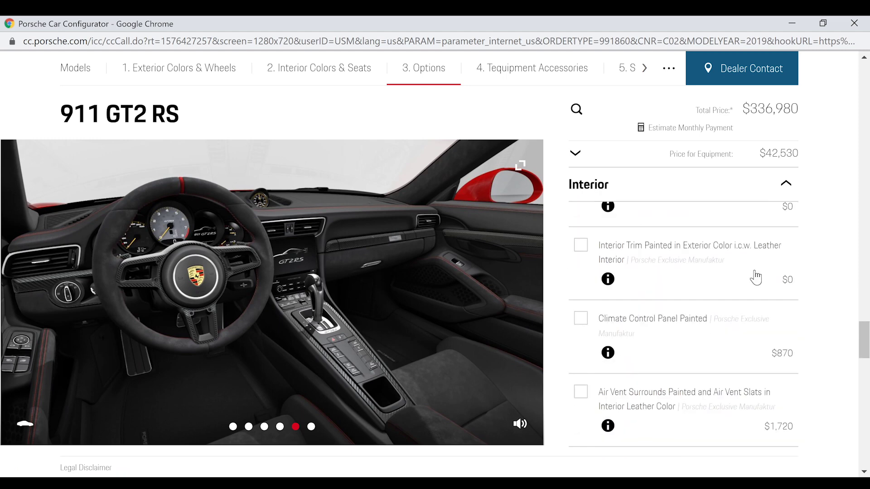
scroll(688, 340, "down", 2)
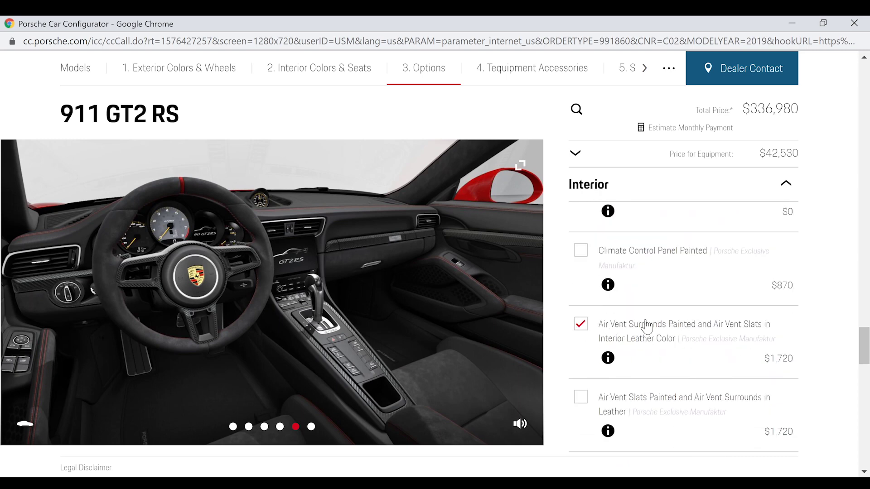
left_click(585, 332)
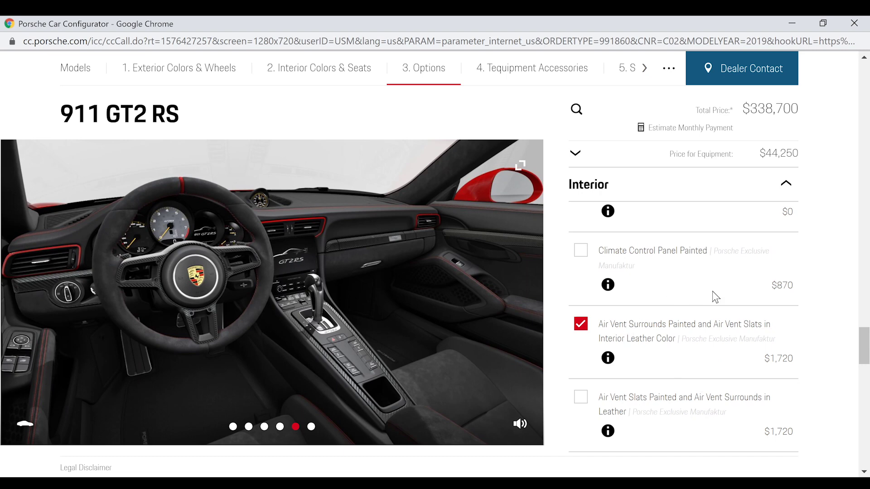
Review the remaining Interior options, including painted vehicle keys, instrument dials, Sport Chrono stopwatch dials and seat belt colors
scroll(734, 317, "down", 4)
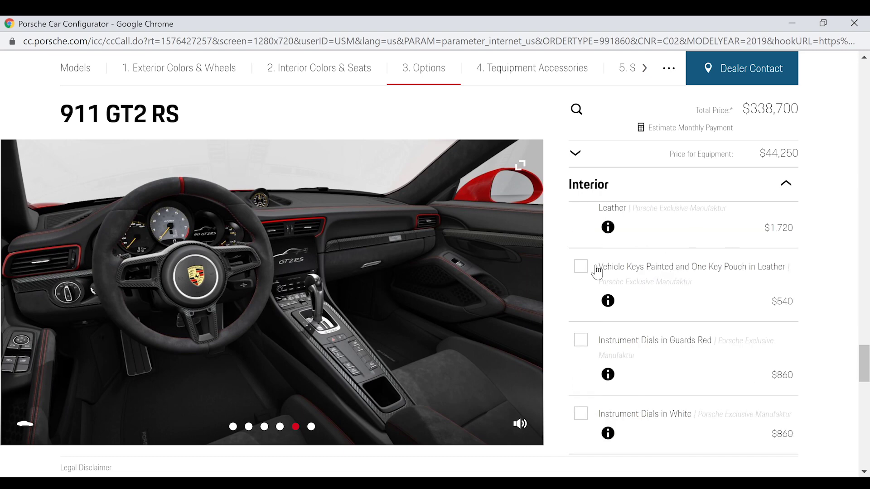
scroll(675, 290, "down", 1)
scroll(678, 260, "down", 4)
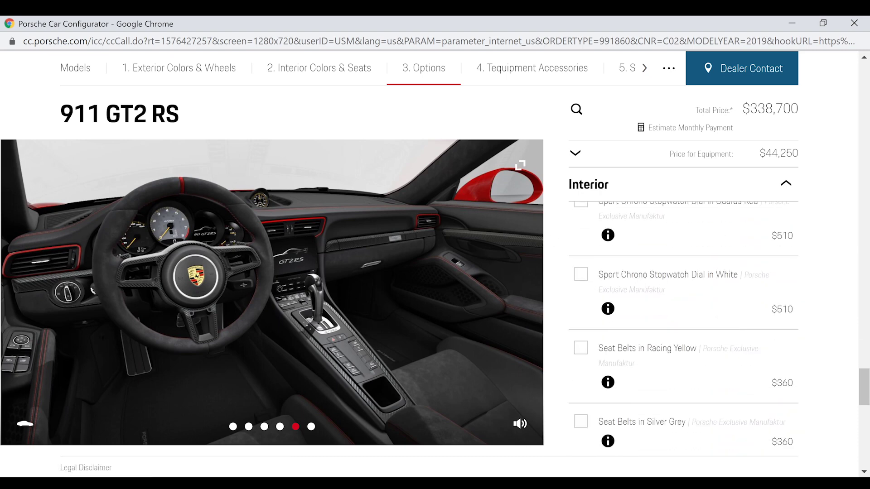
scroll(638, 335, "up", 1)
scroll(646, 334, "down", 3)
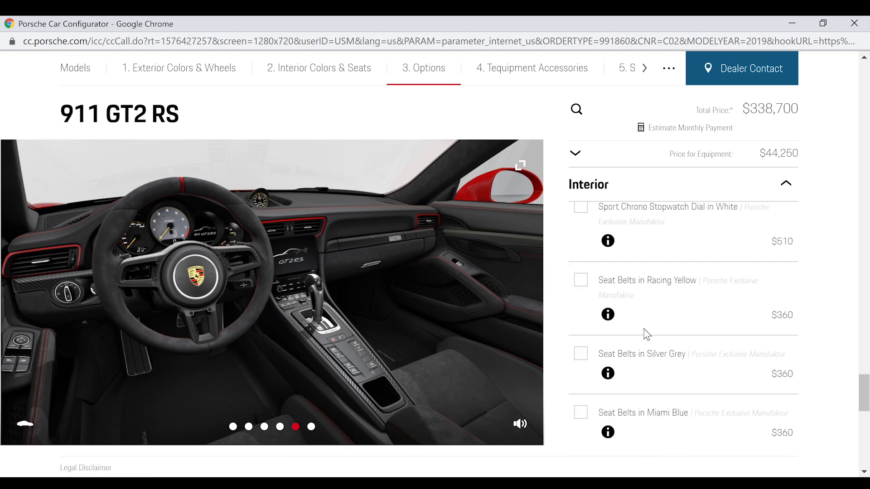
scroll(647, 334, "up", 1)
scroll(645, 334, "down", 1)
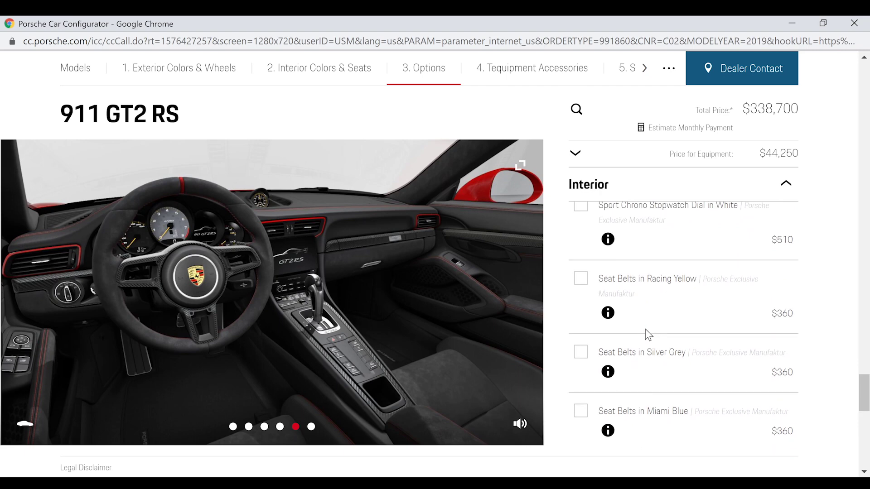
scroll(656, 288, "up", 4)
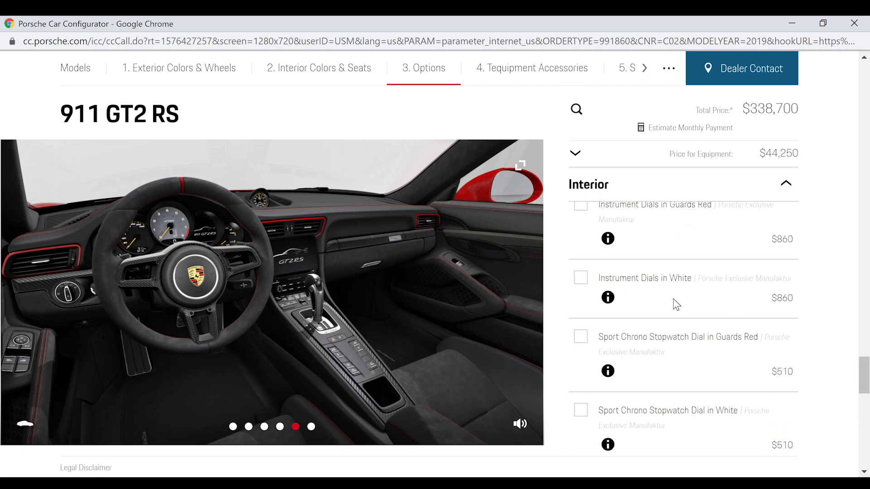
scroll(673, 305, "down", 4)
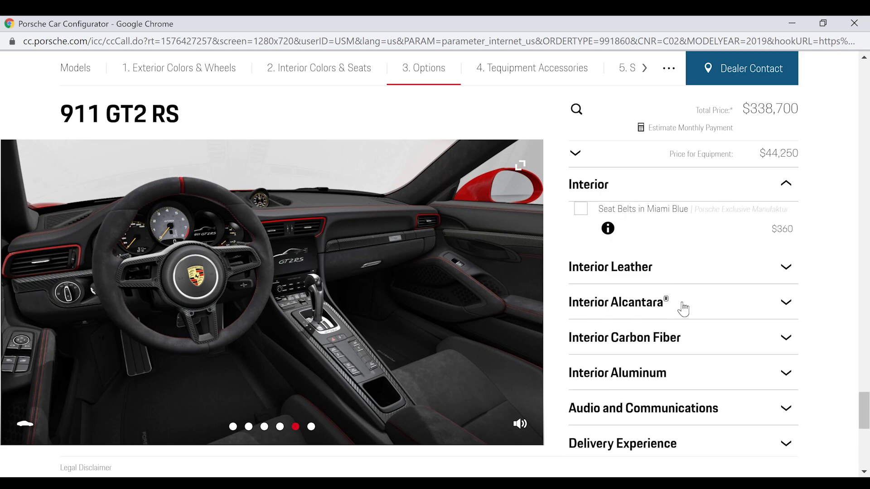
Add Sun Visors in Alcantara, the Door Trim Package in Leather/Alcantara and Seat Belt Outlet Trims in Alcantara
left_click(682, 303)
left_click(575, 274)
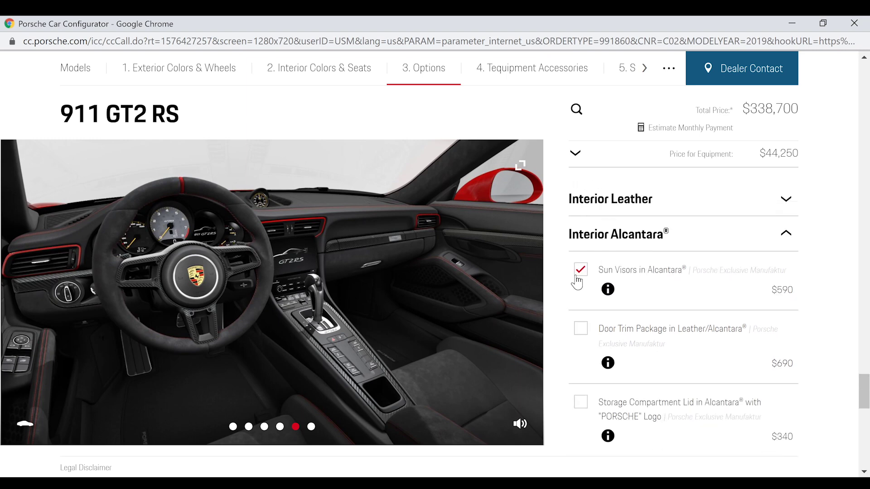
left_click(577, 333)
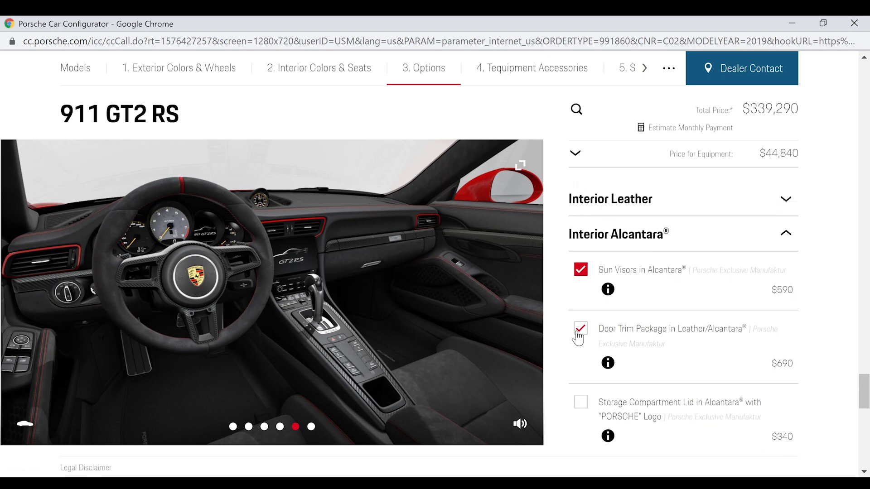
scroll(616, 373, "down", 3)
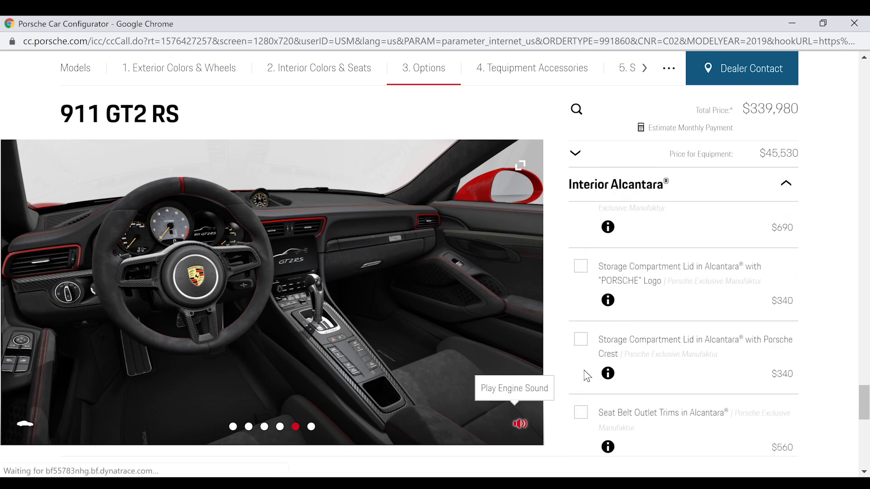
scroll(664, 355, "down", 2)
left_click(579, 346)
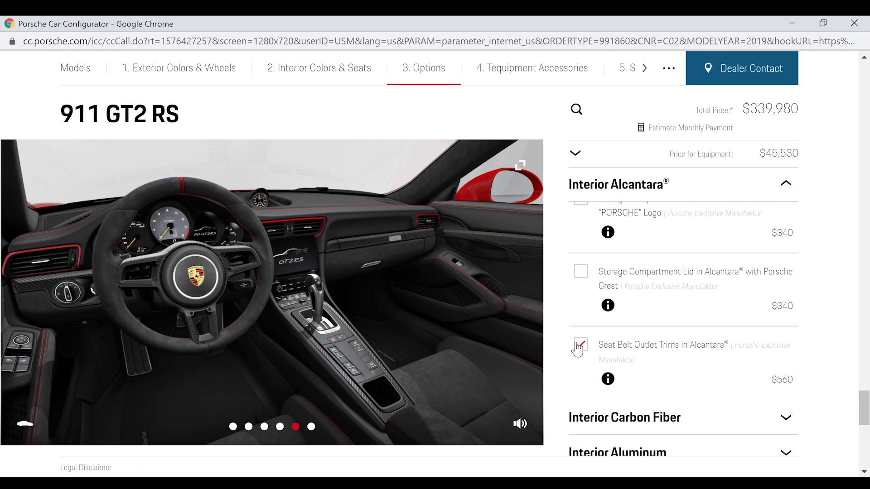
Add Carbon Fiber Floor Mats with Leather Edging, accepting removal of the standard Floor Mats, and illuminated Door-Sill Guards in Carbon Fiber
scroll(678, 319, "down", 2)
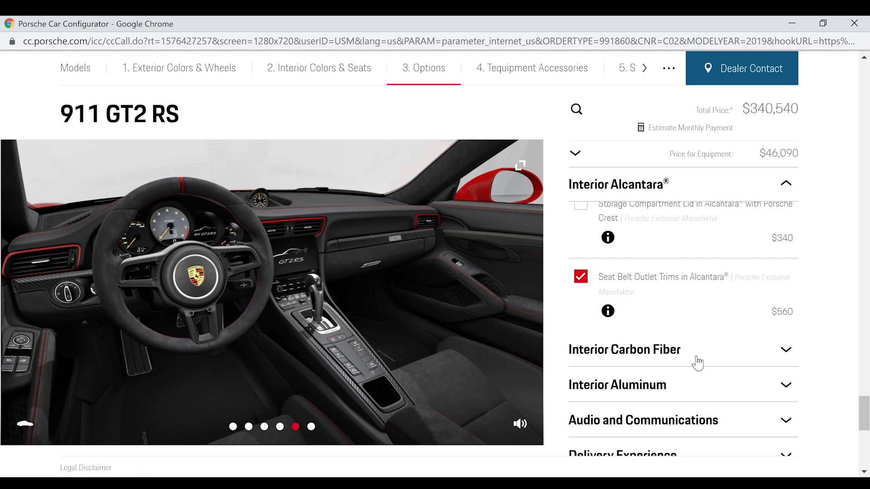
left_click(697, 362)
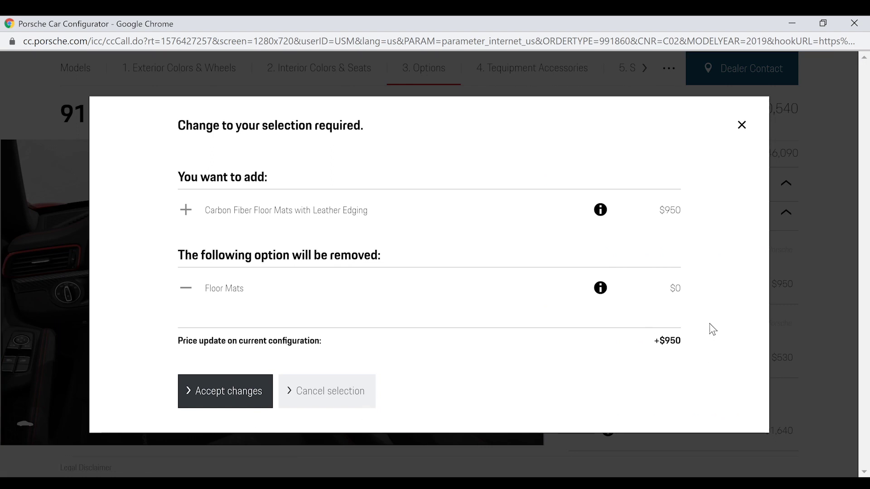
left_click(242, 392)
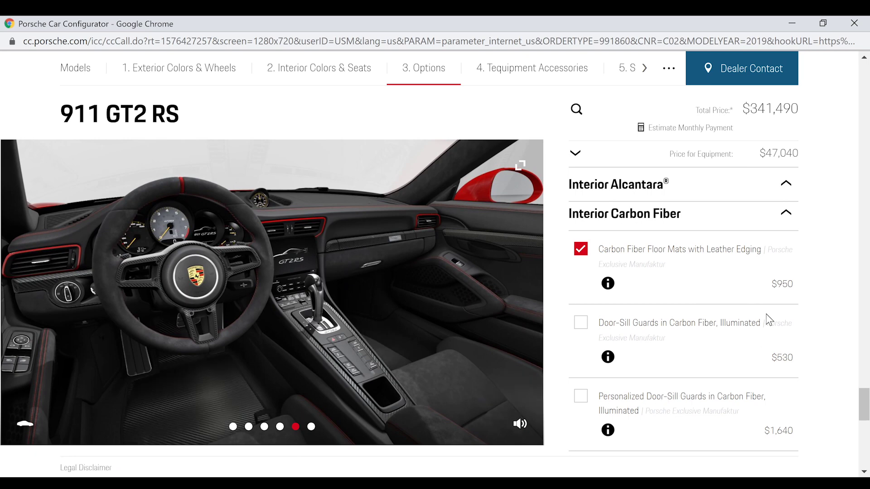
left_click(580, 255)
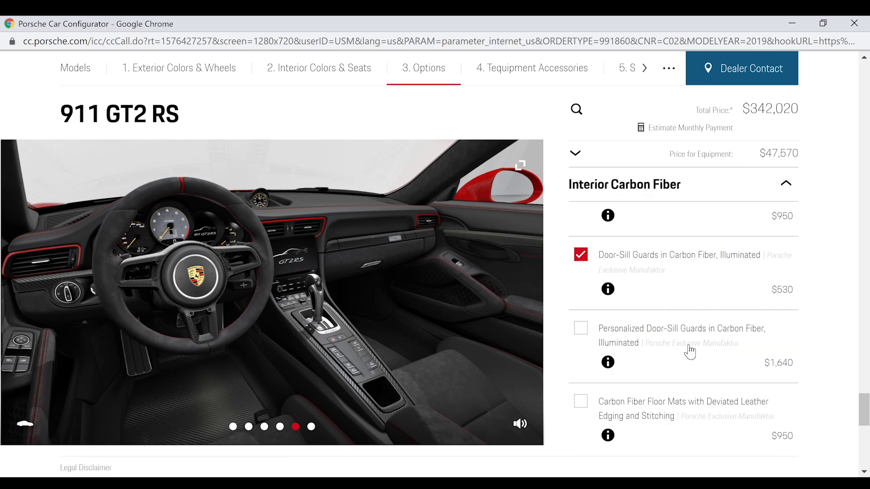
Add Voice Control and the BOSE Surround Sound System to the audio and communications equipment
scroll(686, 344, "down", 3)
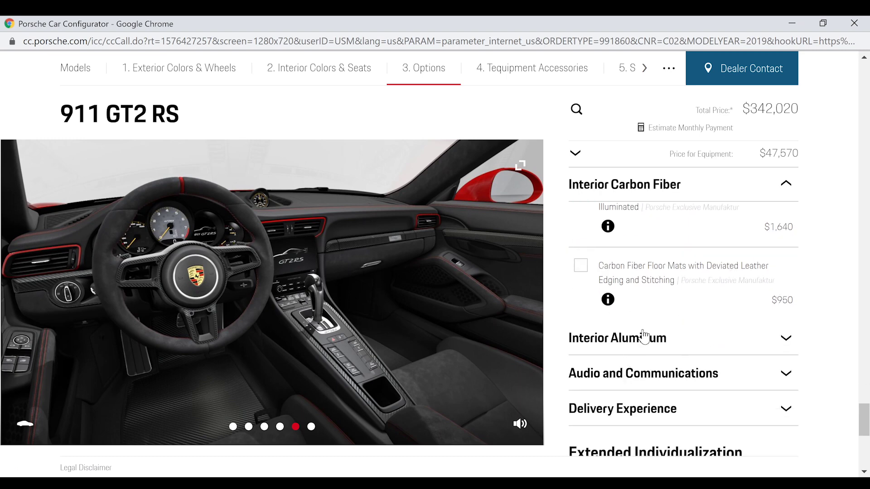
left_click(676, 373)
scroll(698, 290, "down", 1)
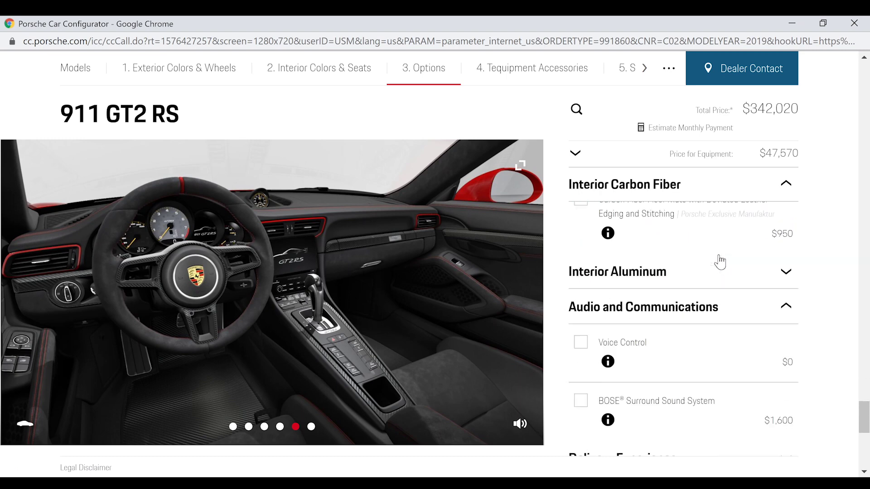
left_click(580, 342)
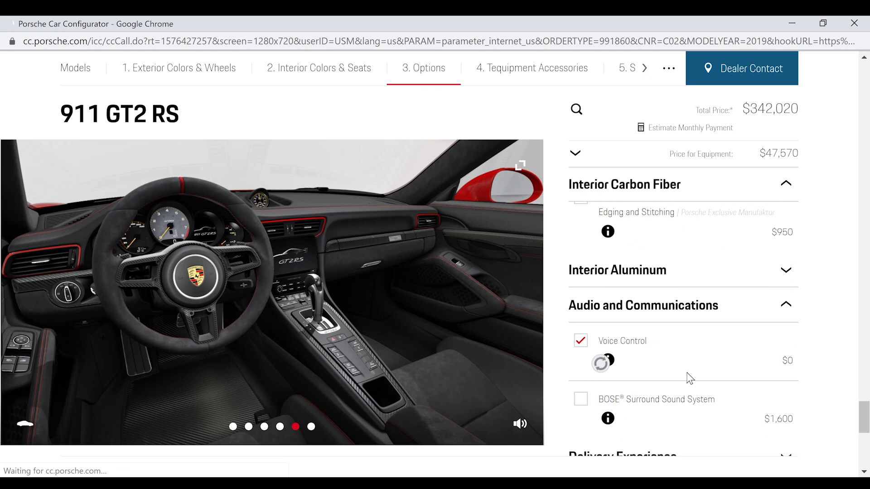
left_click(583, 405)
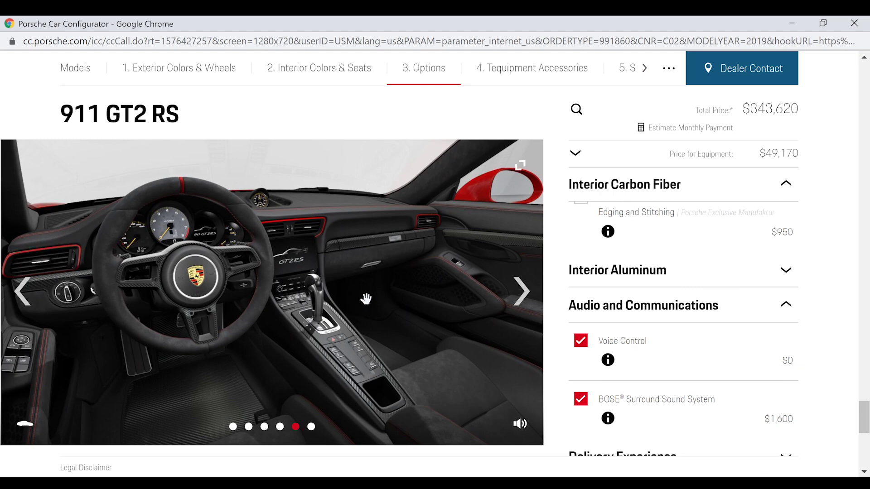
Review the Delivery Experience options, including the Porsche Experience Center and European delivery choices
scroll(450, 295, "down", 3)
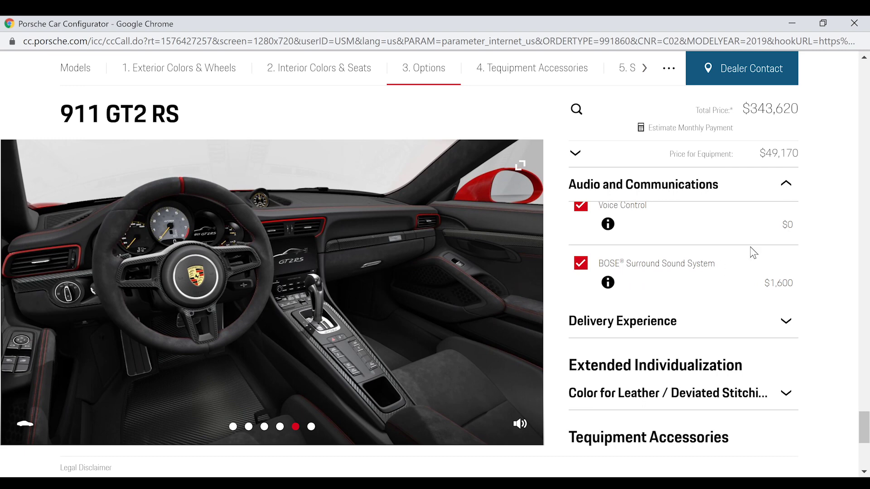
left_click(606, 325)
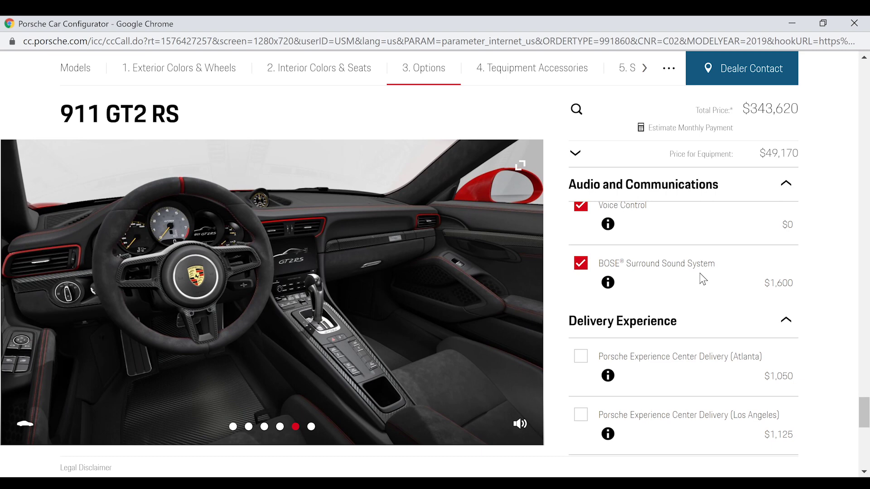
scroll(703, 278, "down", 1)
scroll(612, 358, "down", 2)
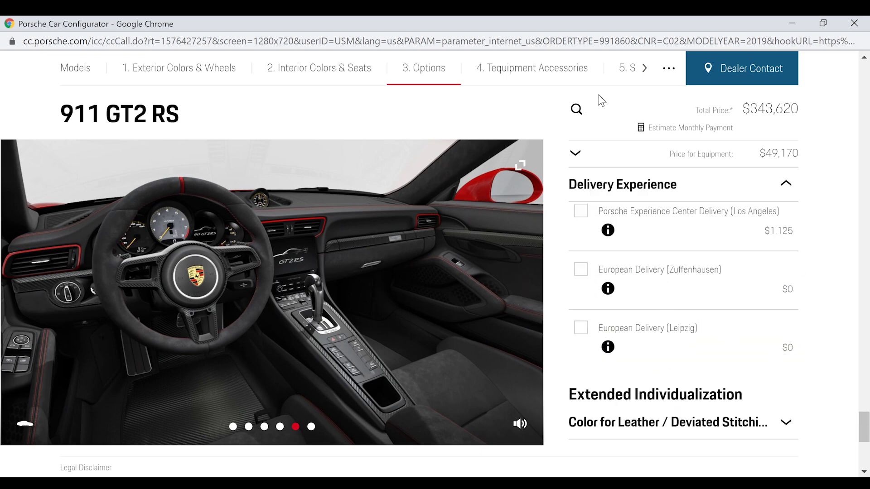
Review the configuration summary through to the total price and open the enlarged view of the car's exterior
left_click(623, 72)
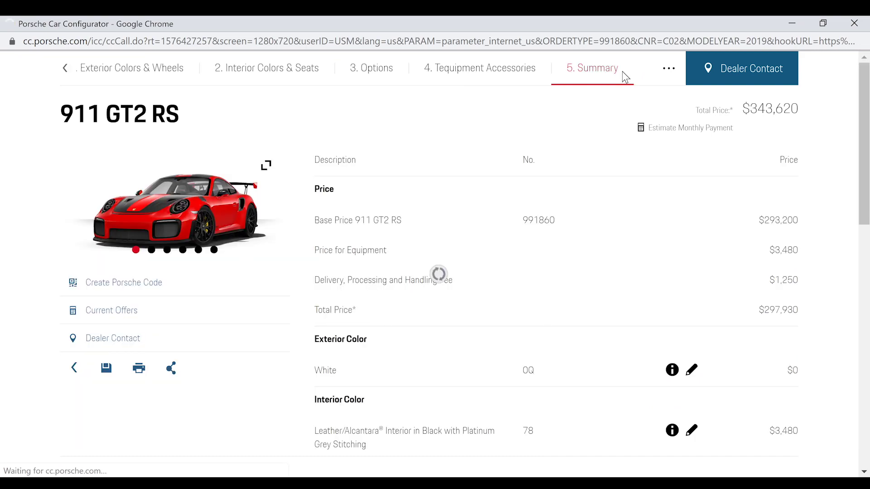
scroll(653, 243, "down", 20)
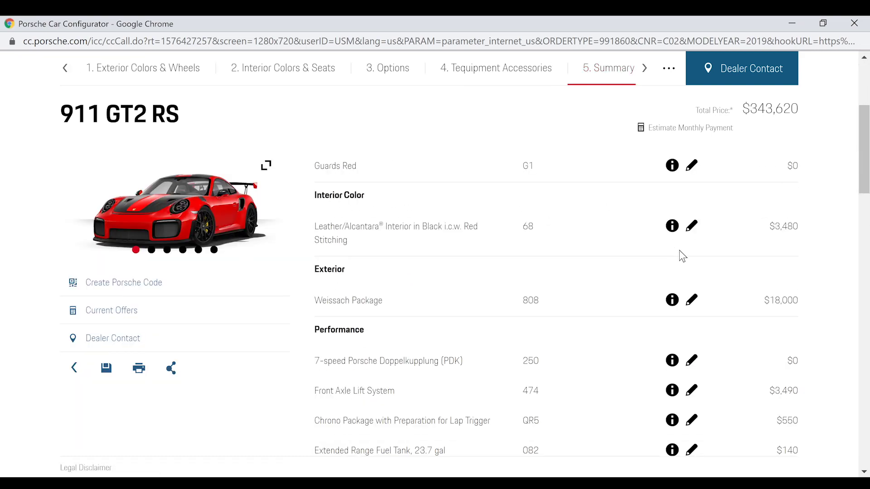
scroll(565, 249, "down", 8)
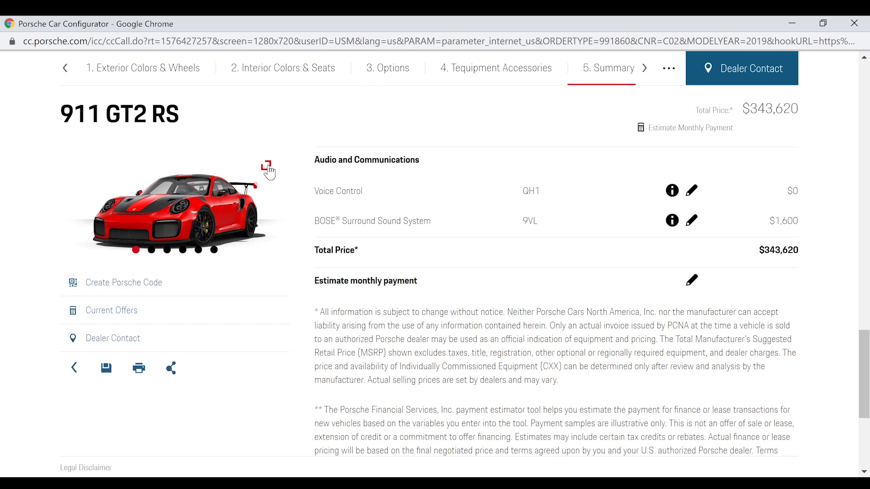
left_click(267, 168)
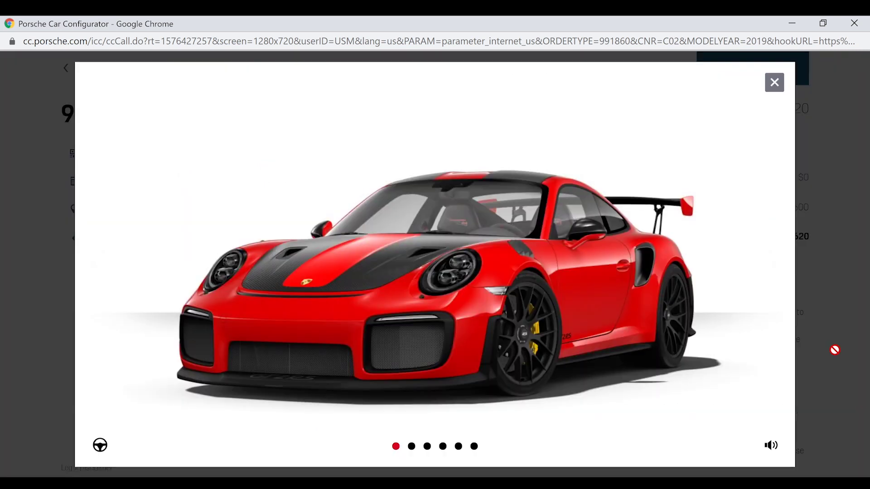